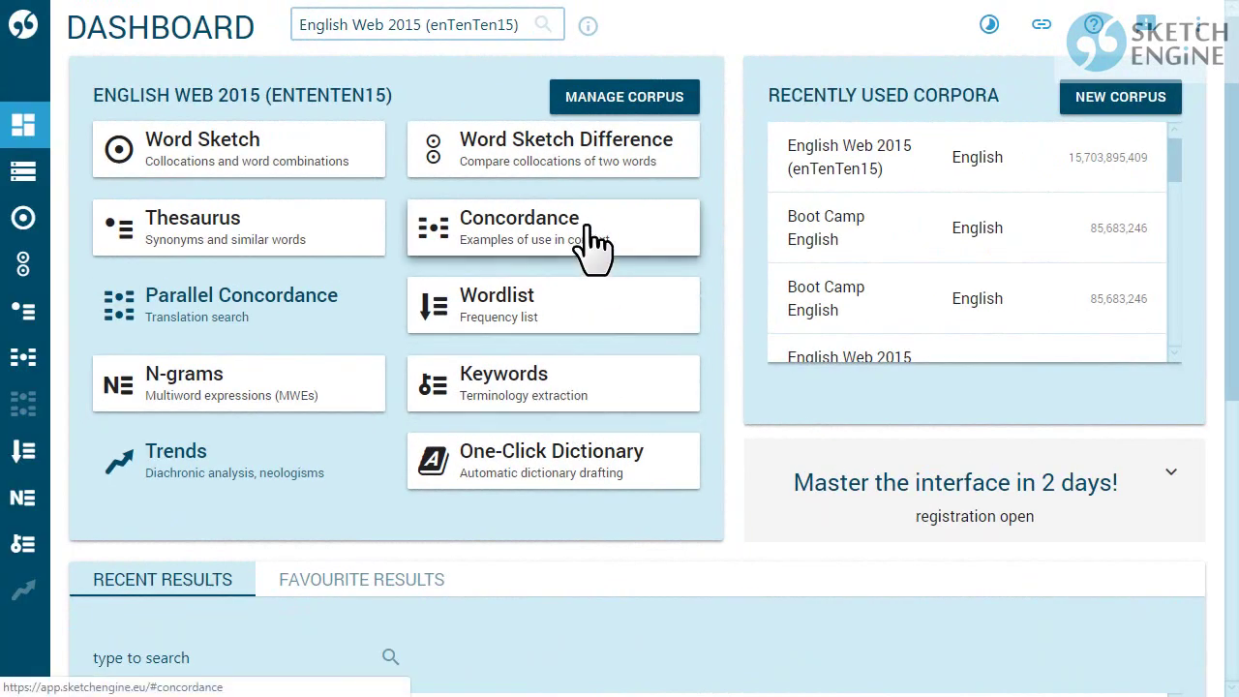
Open the Concordance tool from the Dashboard for the enTenTen15 corpus
{"action": "left_click", "coordinate": [588, 242]}
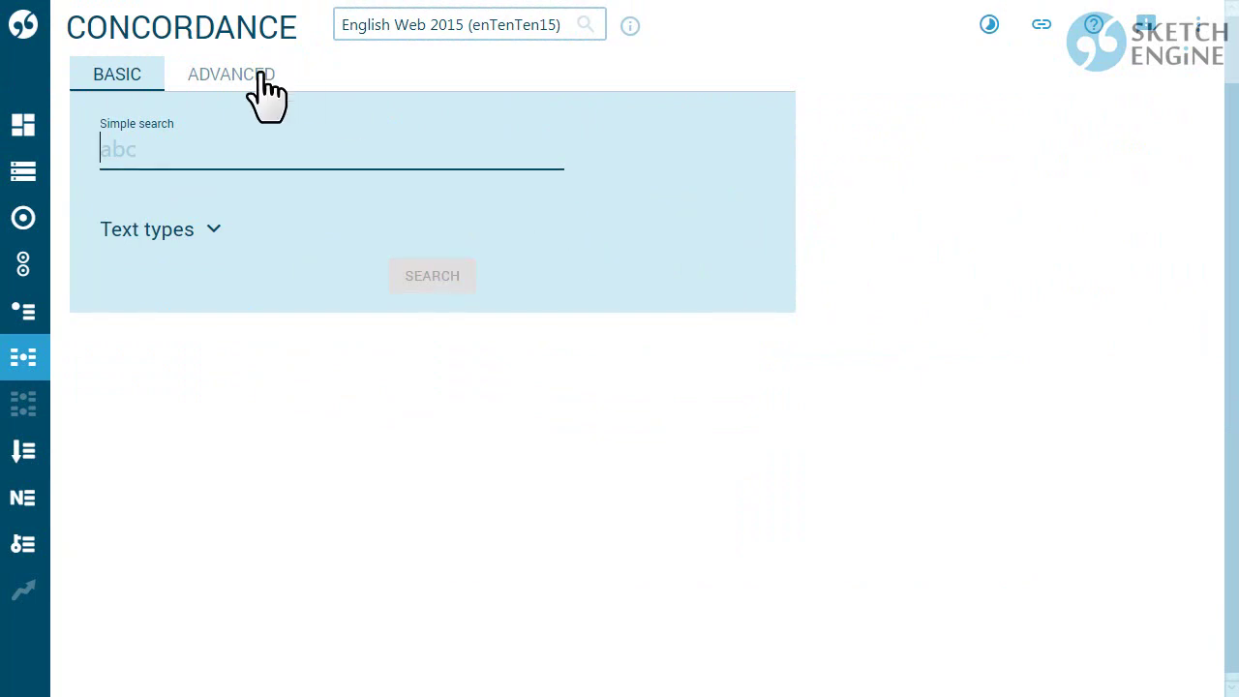
Switch to advanced CQL search and begin the query with <s/> containing
{"action": "left_click", "coordinate": [263, 87]}
{"action": "left_click", "coordinate": [201, 392]}
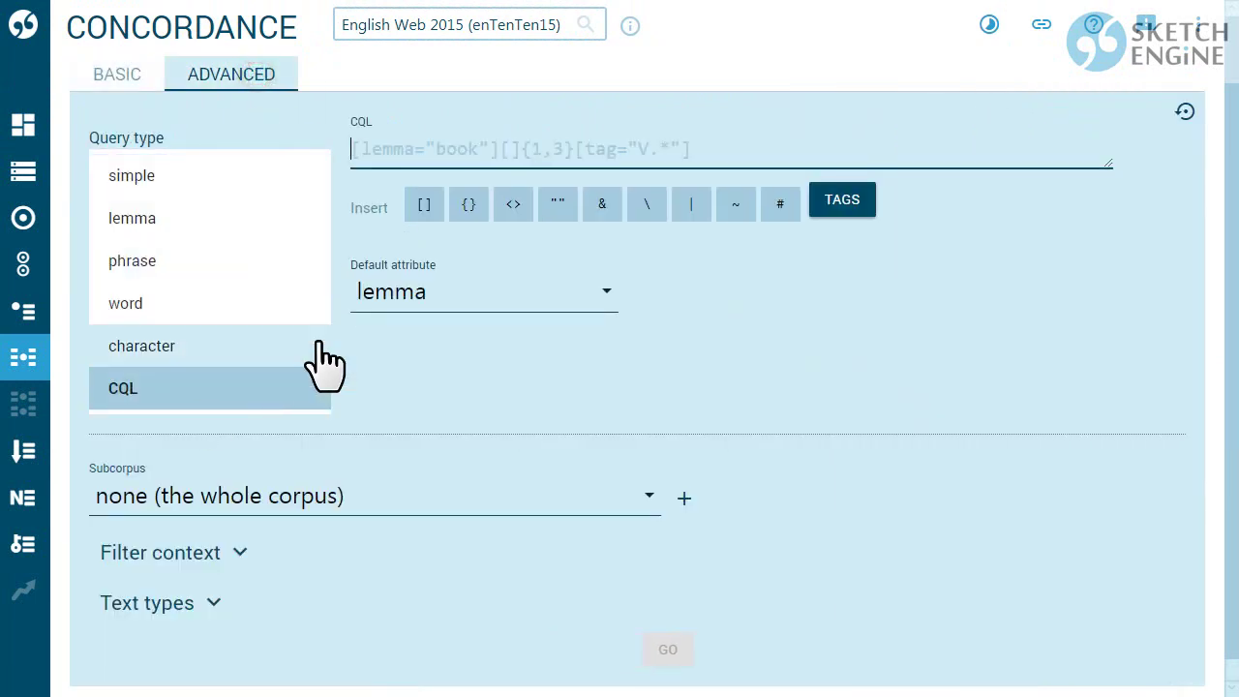
{"action": "left_click", "coordinate": [512, 204]}
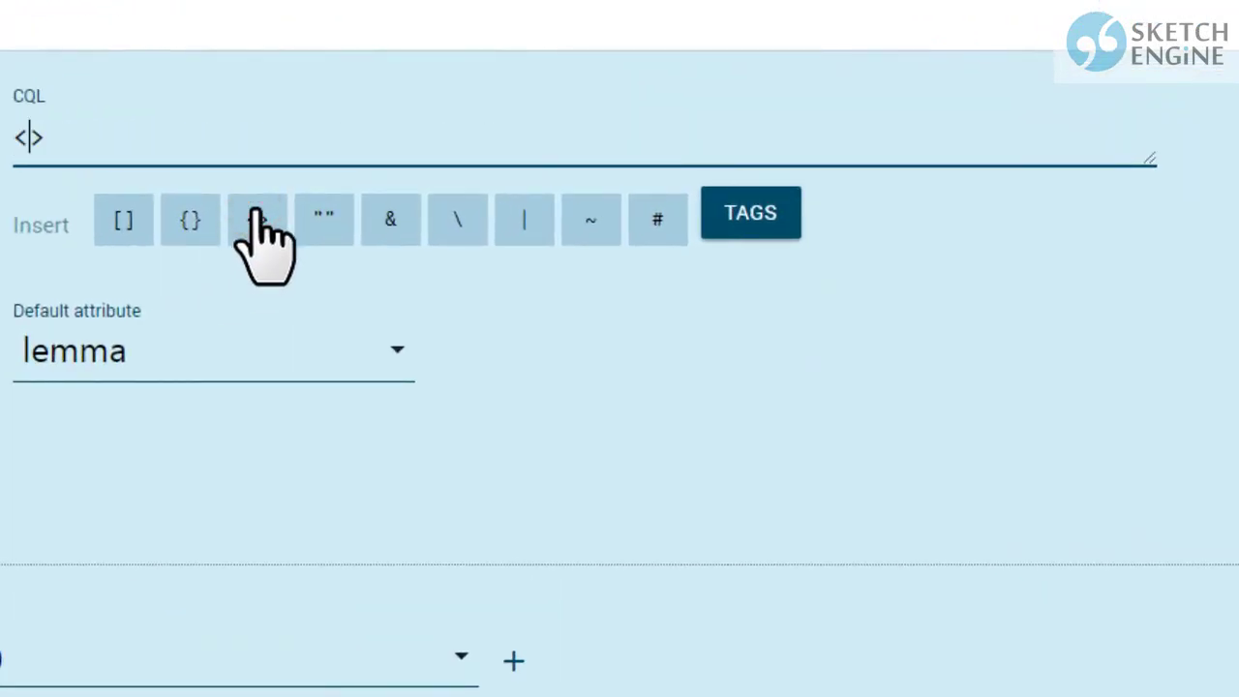
{"action": "type", "text": "s/"}
{"action": "left_click", "coordinate": [299, 121]}
{"action": "type", "text": "co"}
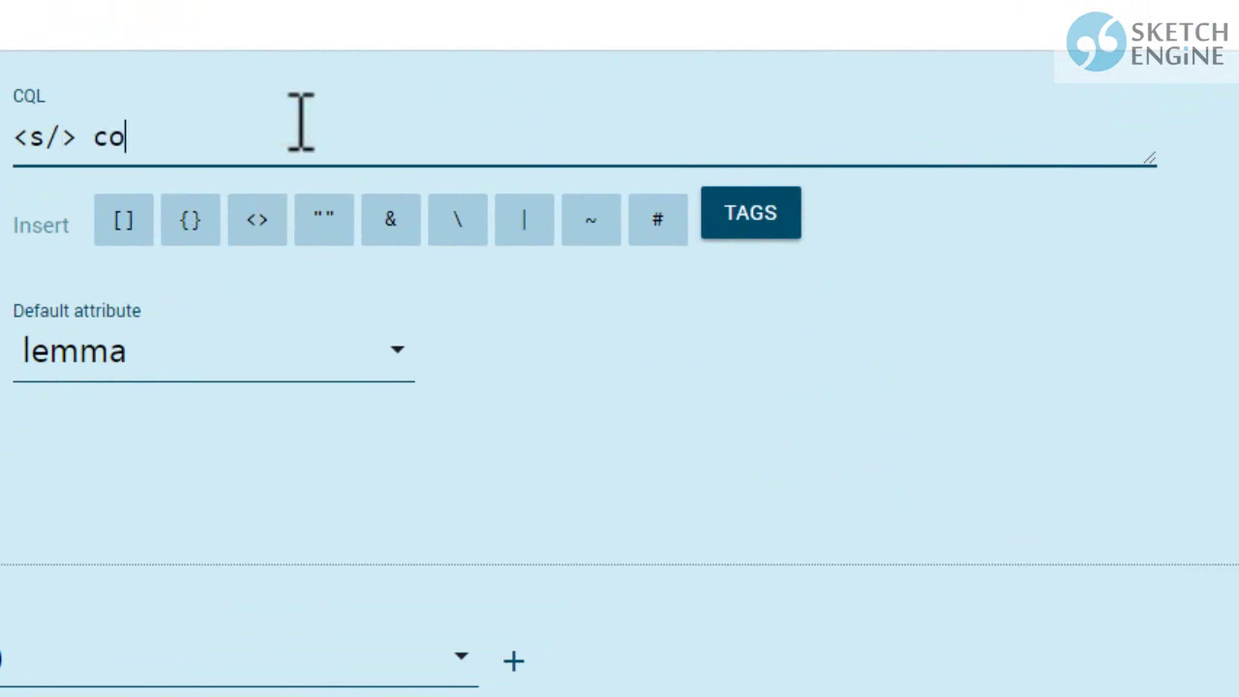
{"action": "type", "text": "ntaining"}
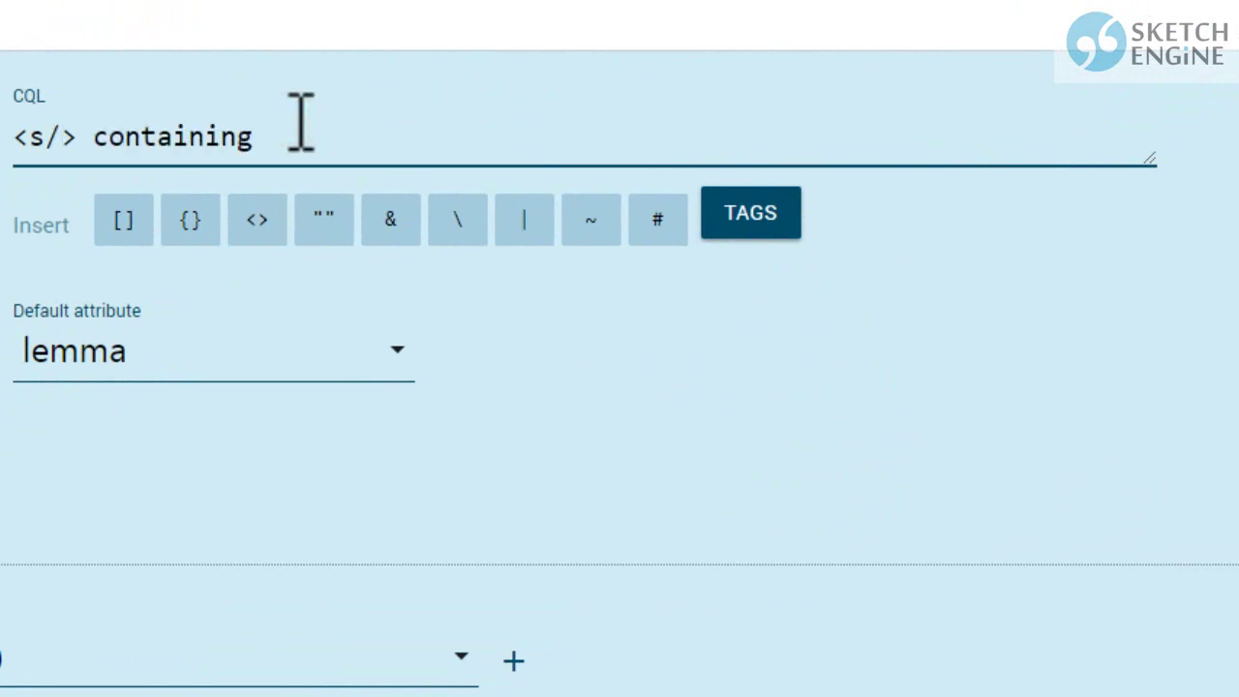
Append the tokens [word="an?"], [tag="N.*"] and [word="of"] to the query
{"action": "left_click", "coordinate": [122, 219]}
{"action": "type", "text": "word=\""}
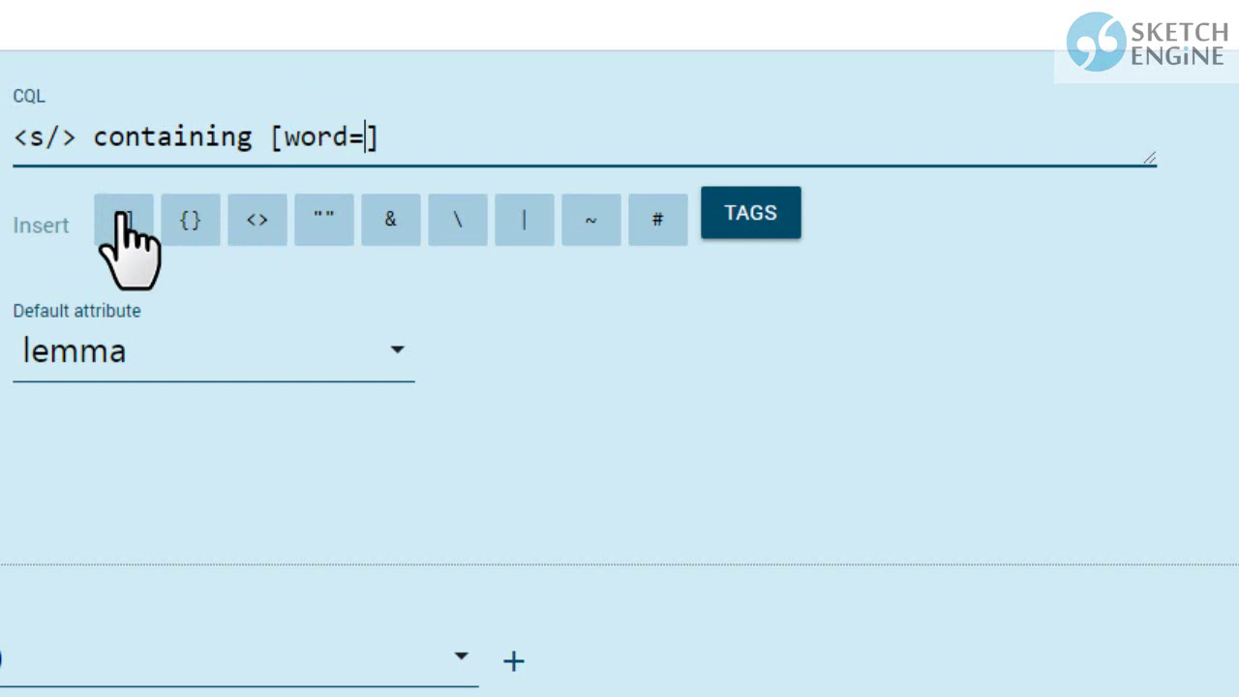
{"action": "type", "text": "an?\""}
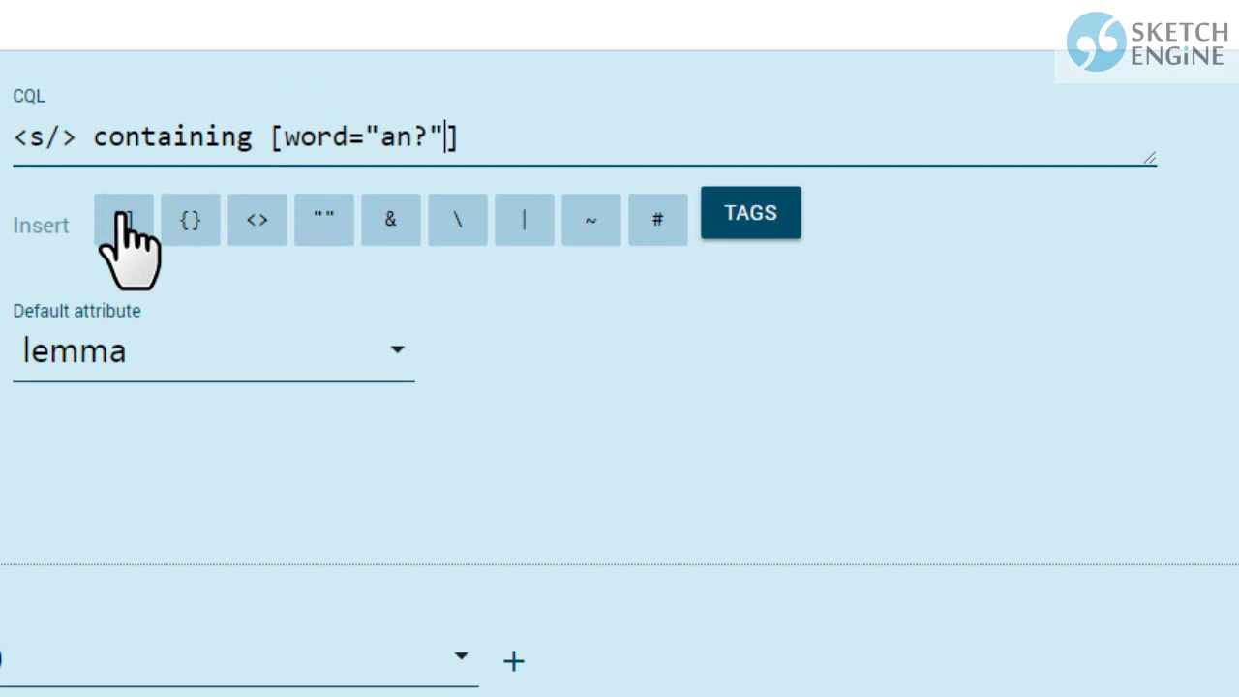
{"action": "left_click", "coordinate": [123, 220]}
{"action": "type", "text": "tag=\""}
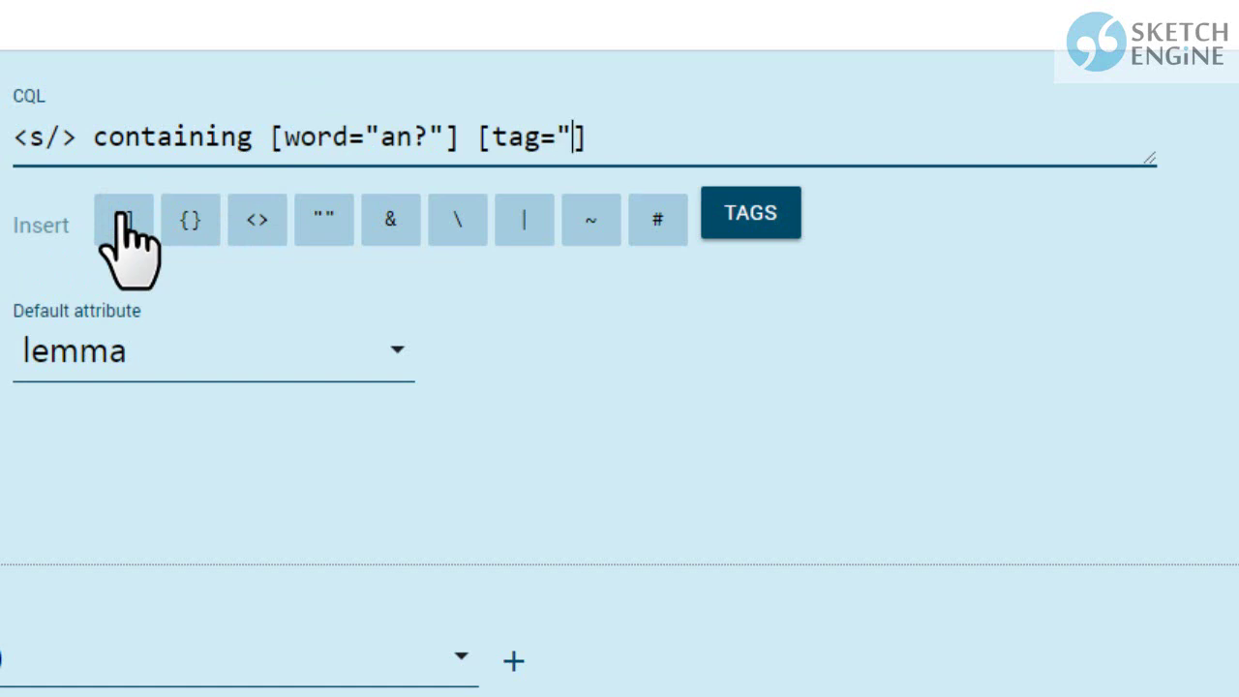
{"action": "type", "text": "N.*\""}
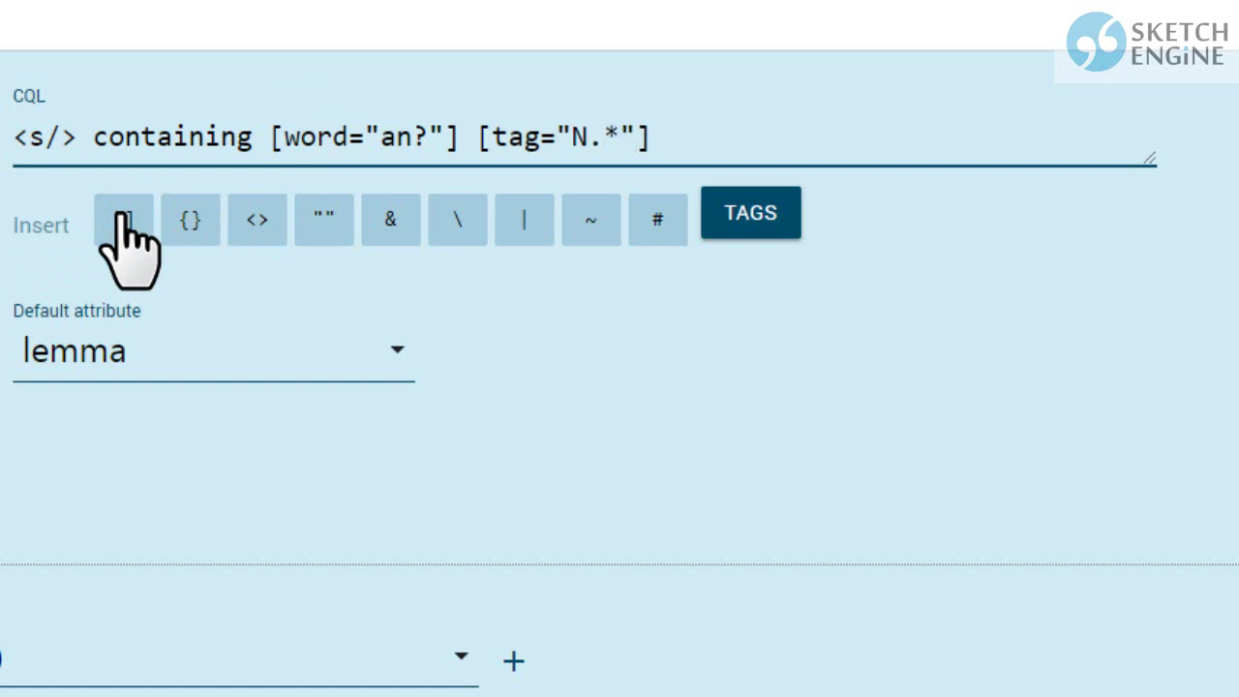
{"action": "left_click", "coordinate": [124, 218]}
{"action": "type", "text": "word=\"of"}
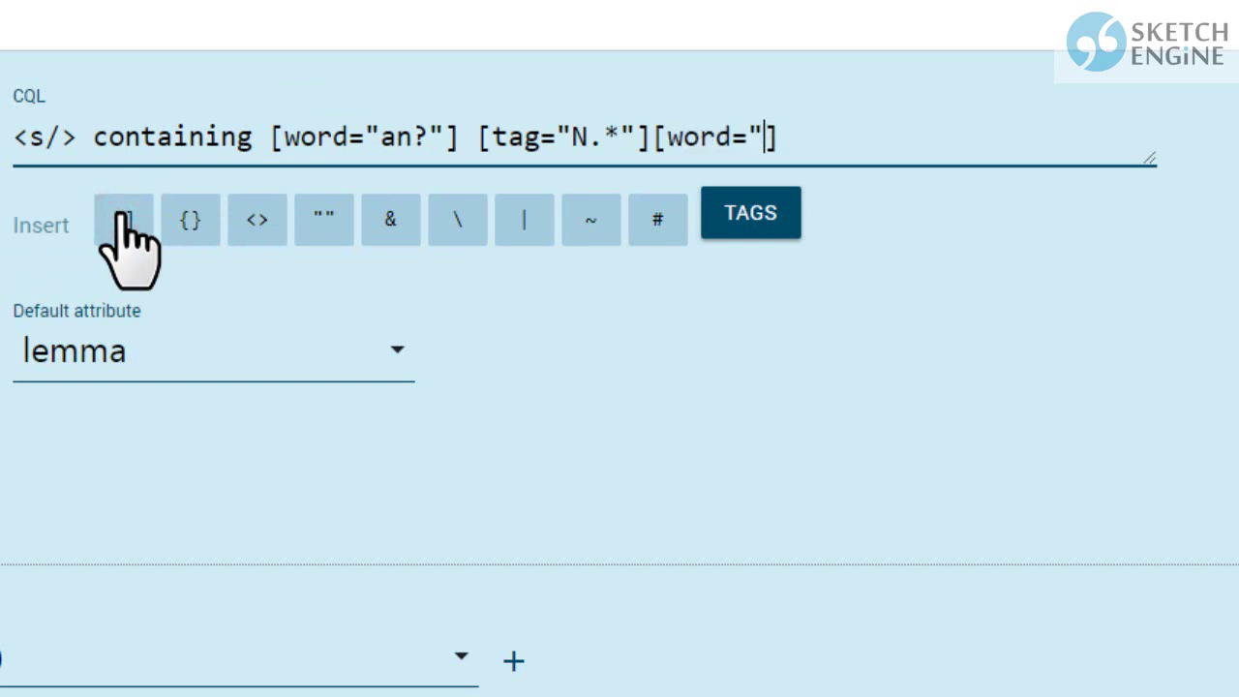
{"action": "type", "text": "\""}
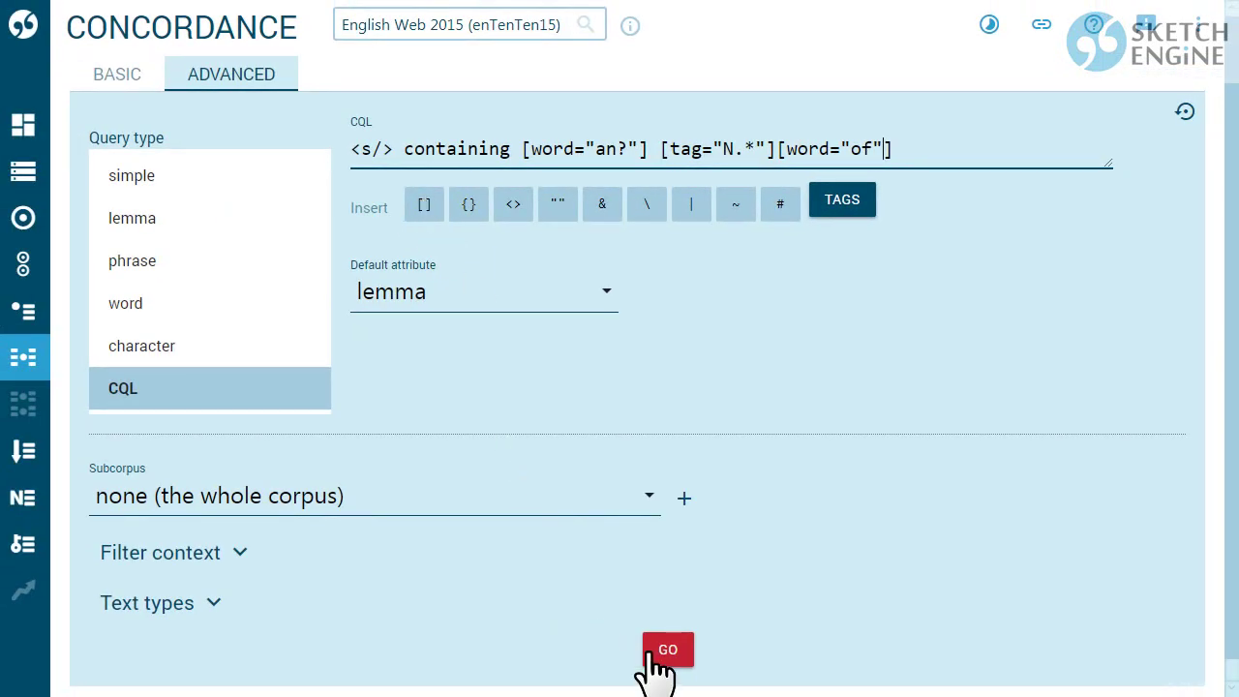
Run the query and display its hits as whole sentences
{"action": "left_click", "coordinate": [668, 650]}
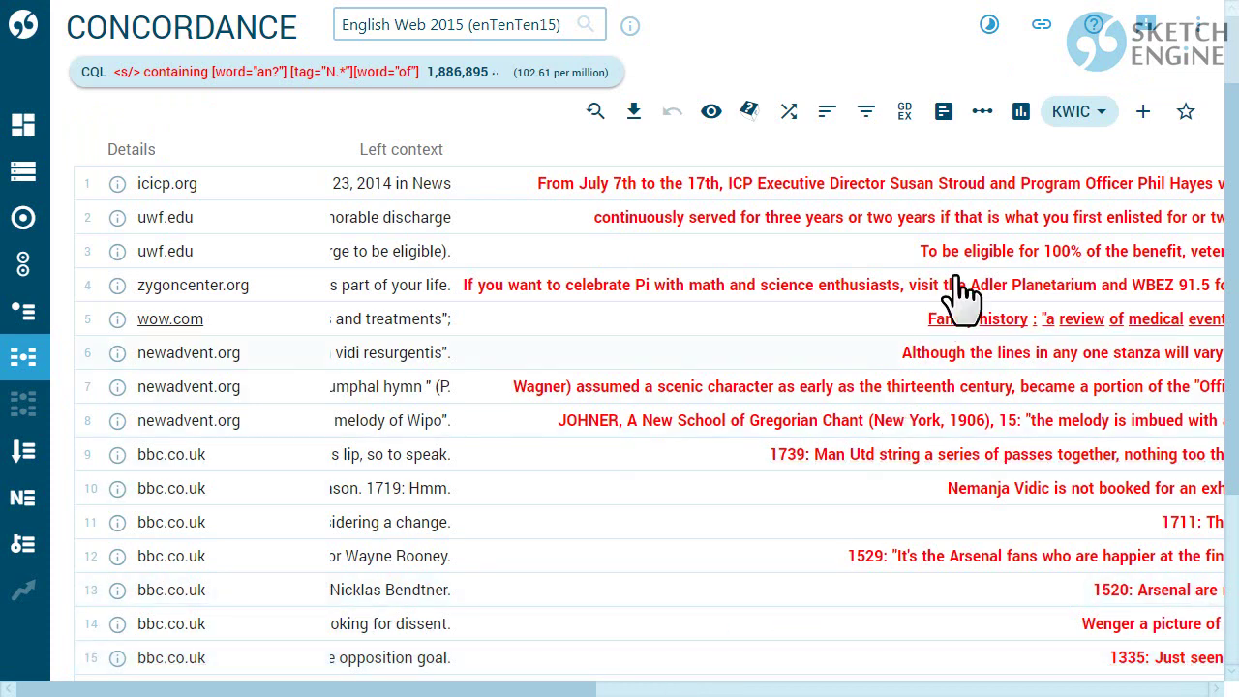
{"action": "left_click", "coordinate": [1101, 114]}
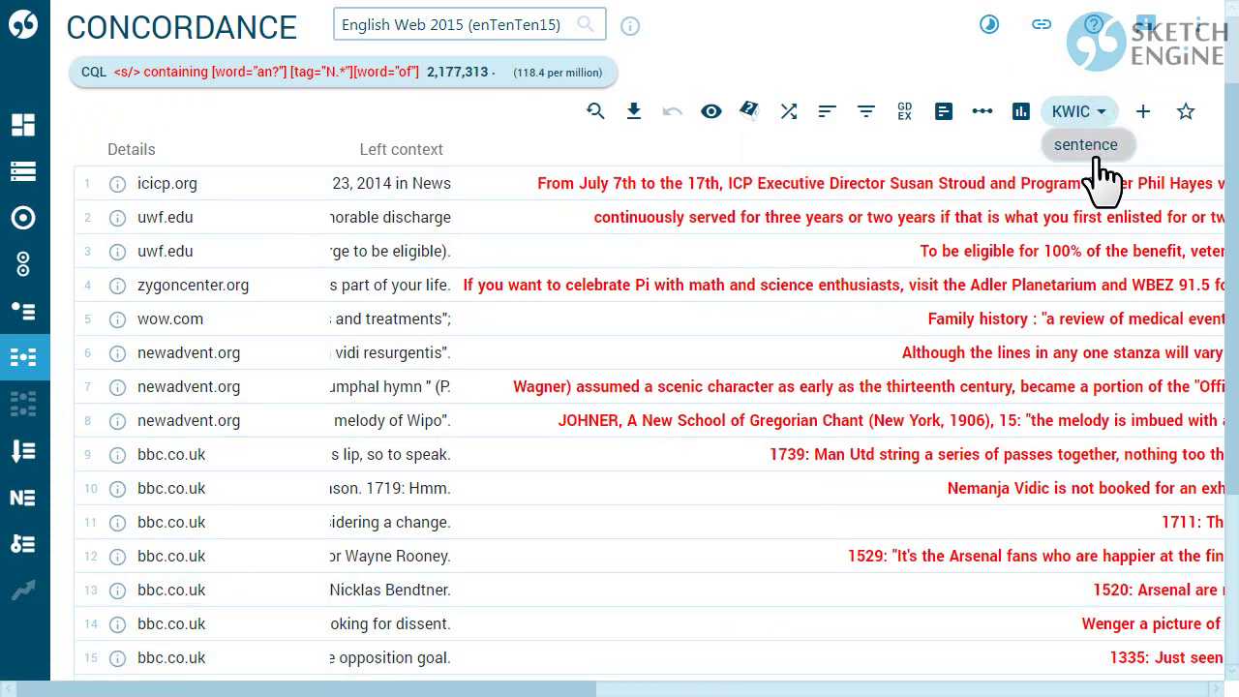
{"action": "left_click", "coordinate": [1085, 145]}
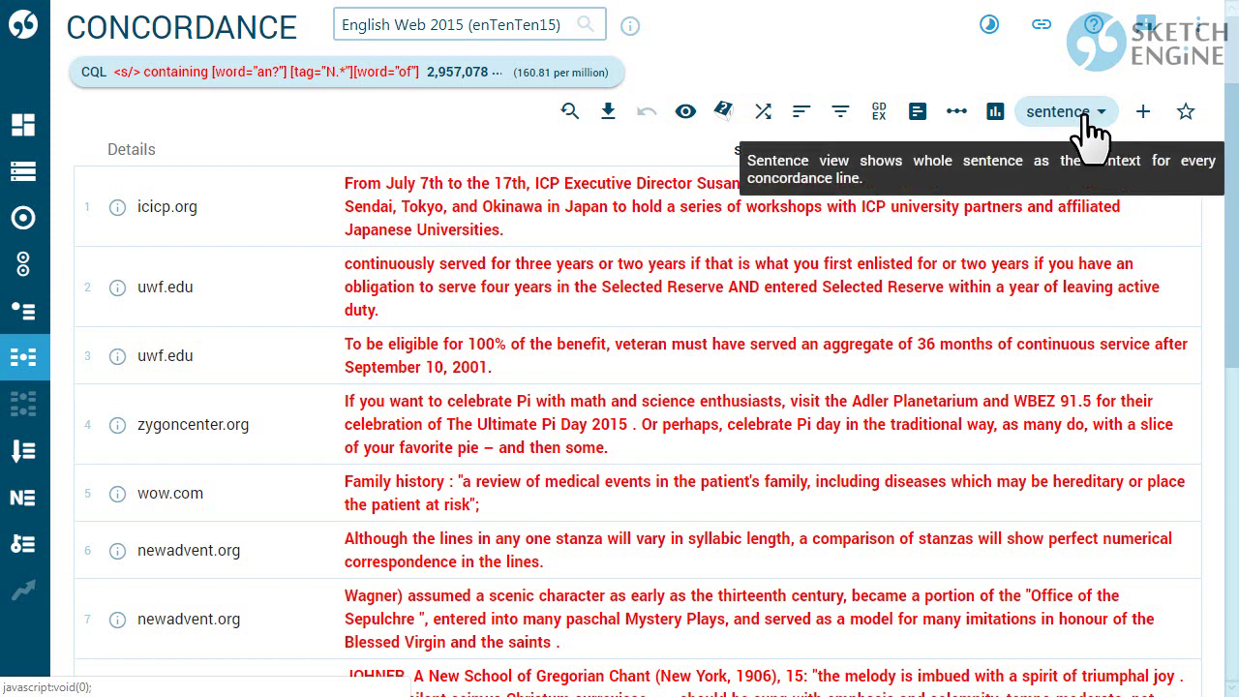
Return the results to KWIC view and start a new concordance search
{"action": "left_click", "coordinate": [1095, 126]}
{"action": "left_click", "coordinate": [1065, 145]}
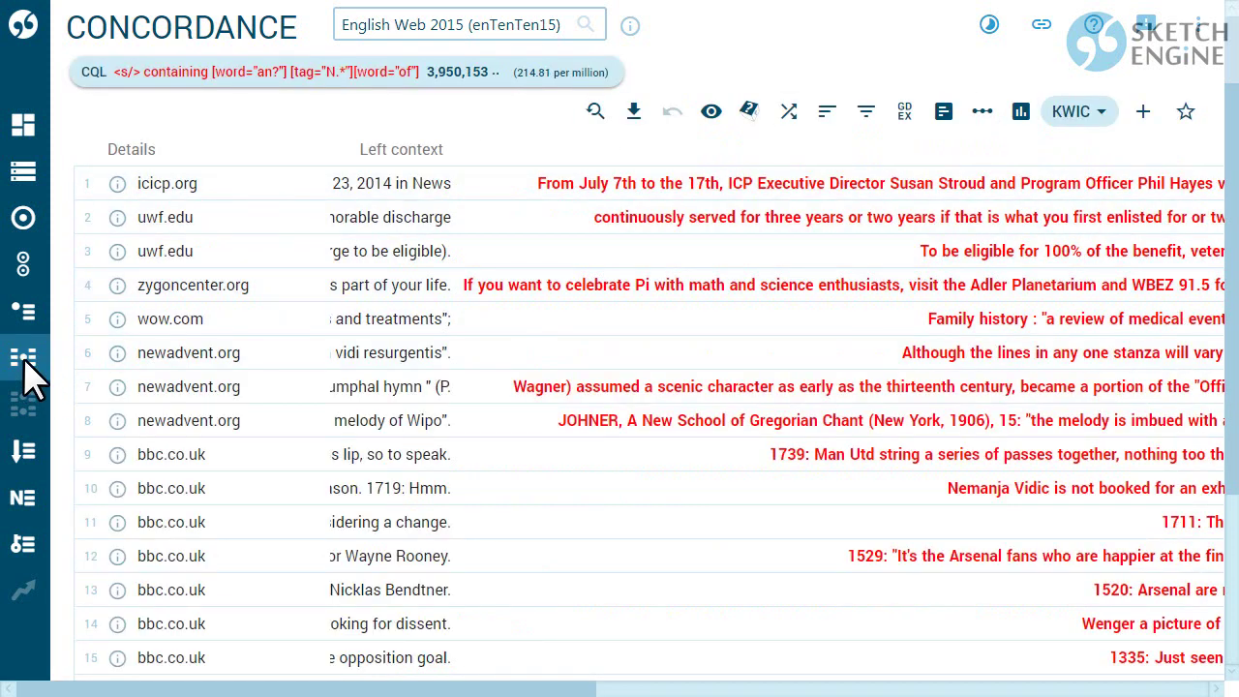
{"action": "left_click", "coordinate": [26, 363]}
Run the CQL query <doc/> containing [lemma="contract|agreement|proposal"], getting 2,621,455 hits
{"action": "left_click", "coordinate": [212, 83]}
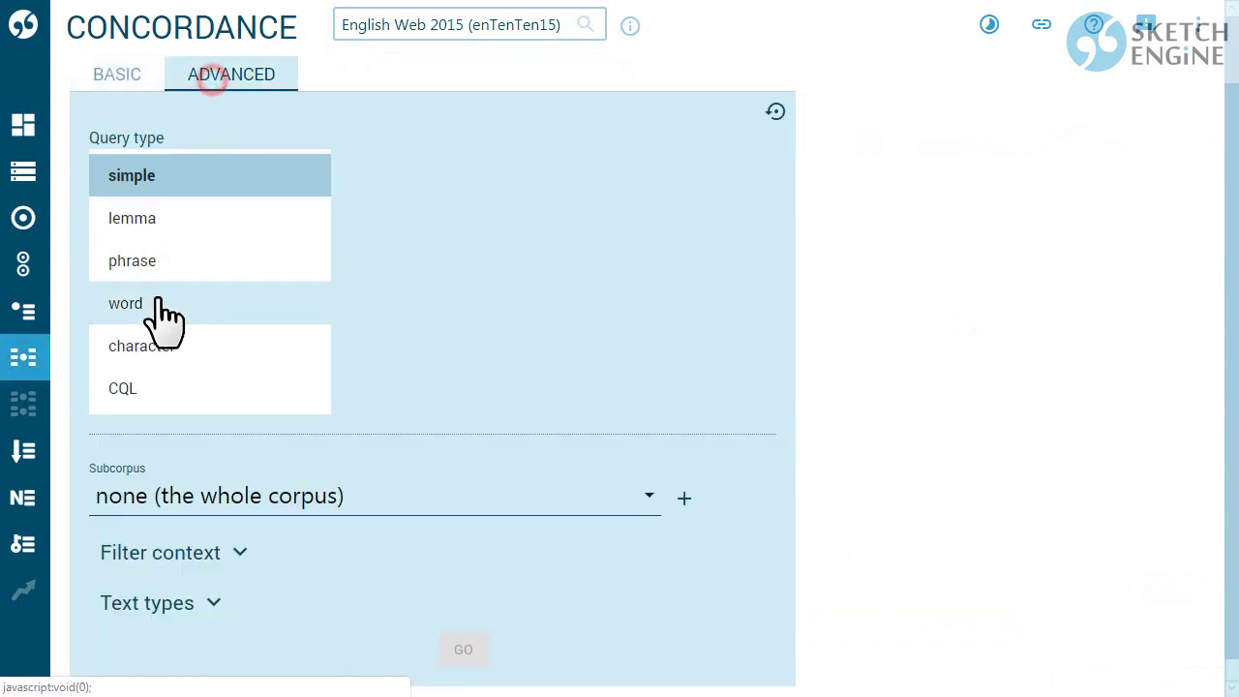
{"action": "left_click", "coordinate": [130, 390]}
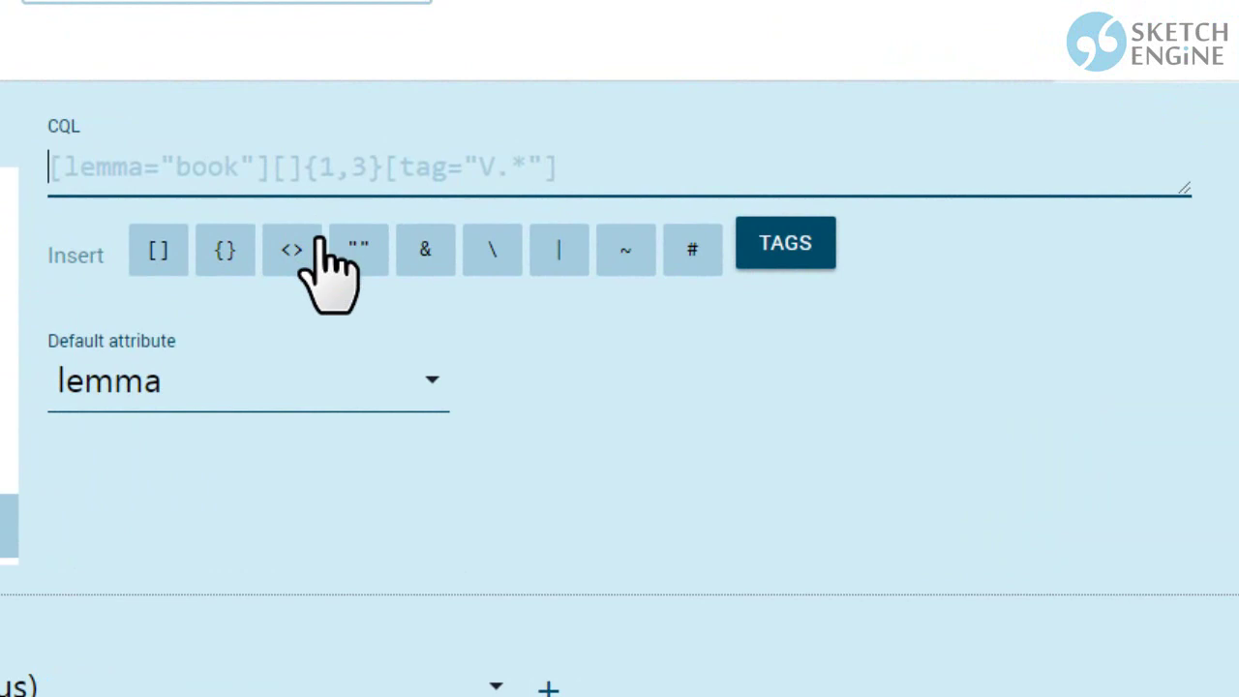
{"action": "left_click", "coordinate": [292, 250]}
{"action": "type", "text": "doc/>"}
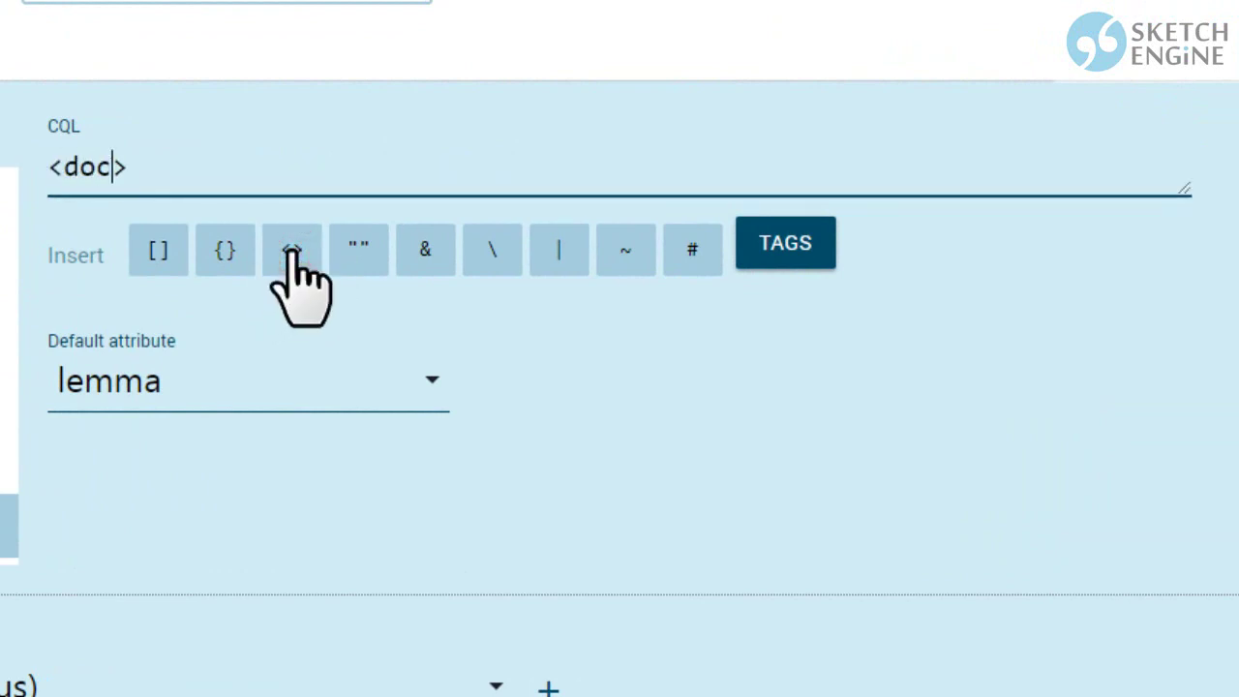
{"action": "type", "text": " contai"}
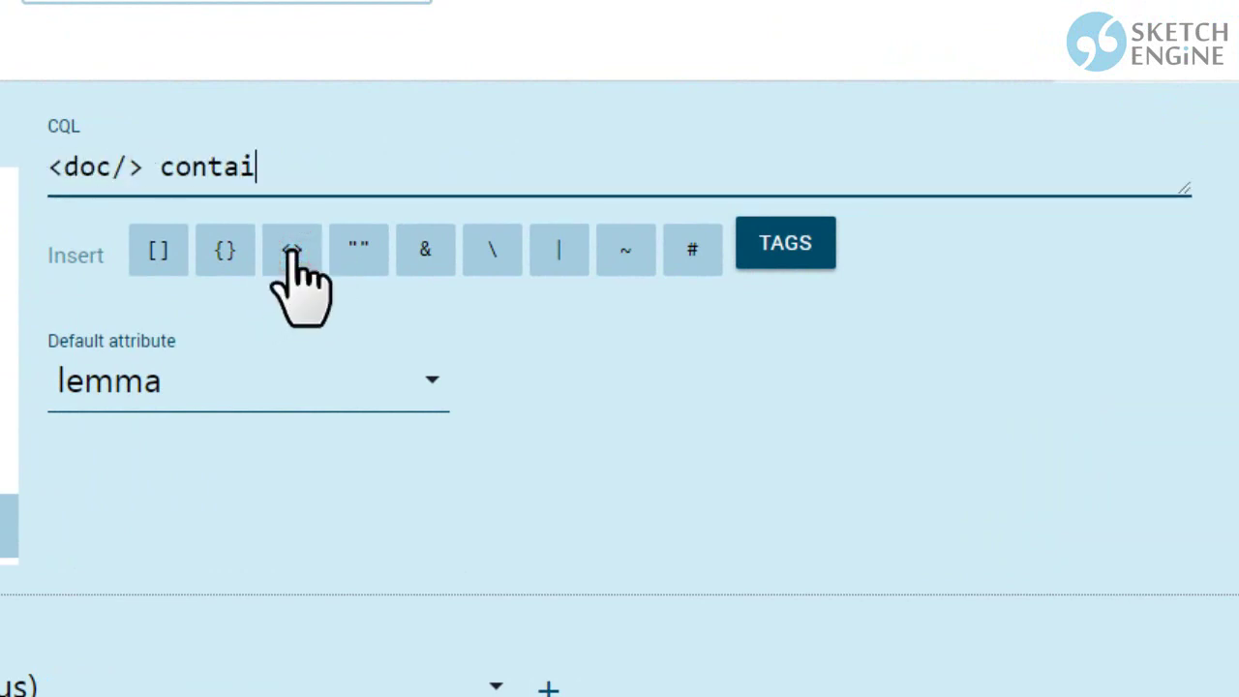
{"action": "type", "text": "ning [lemma=\"contra"}
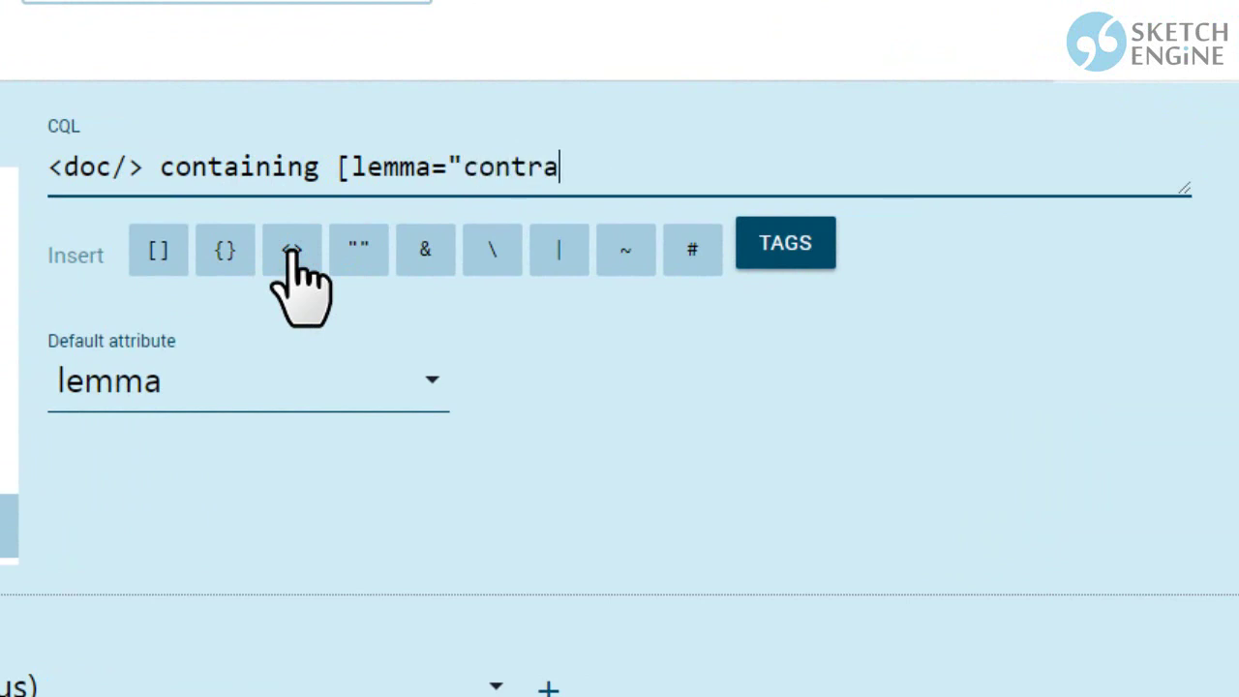
{"action": "type", "text": "ct|agreemen"}
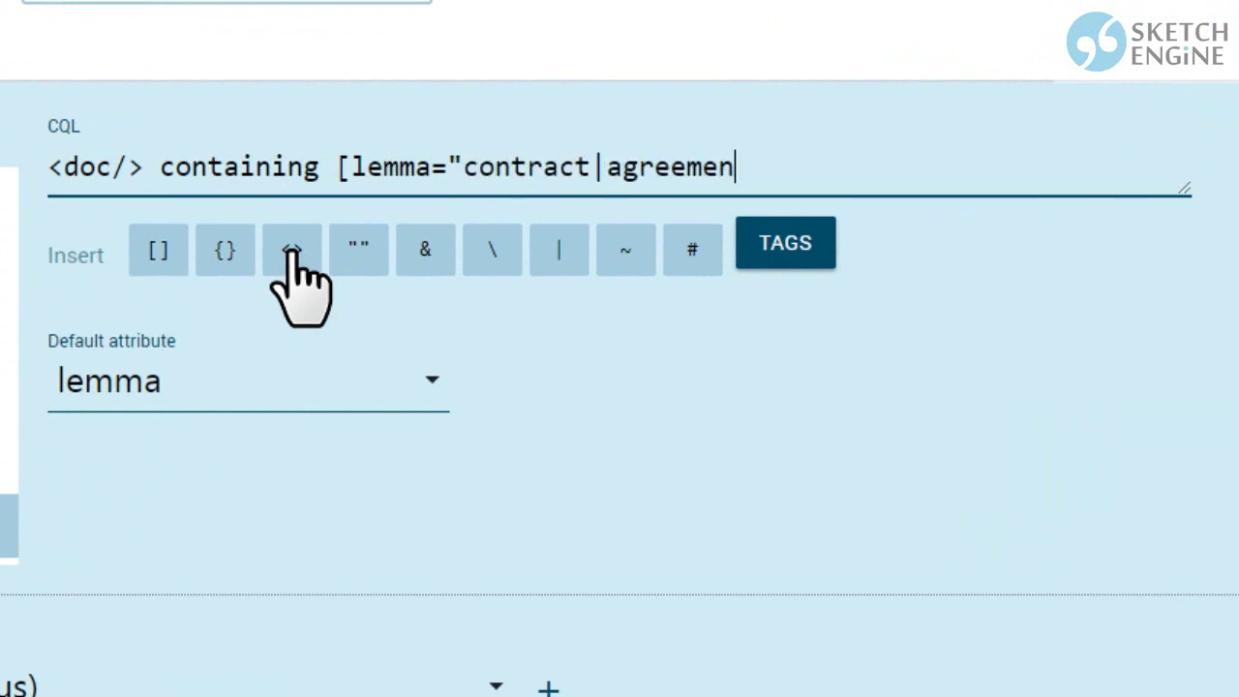
{"action": "type", "text": "t|proposal"}
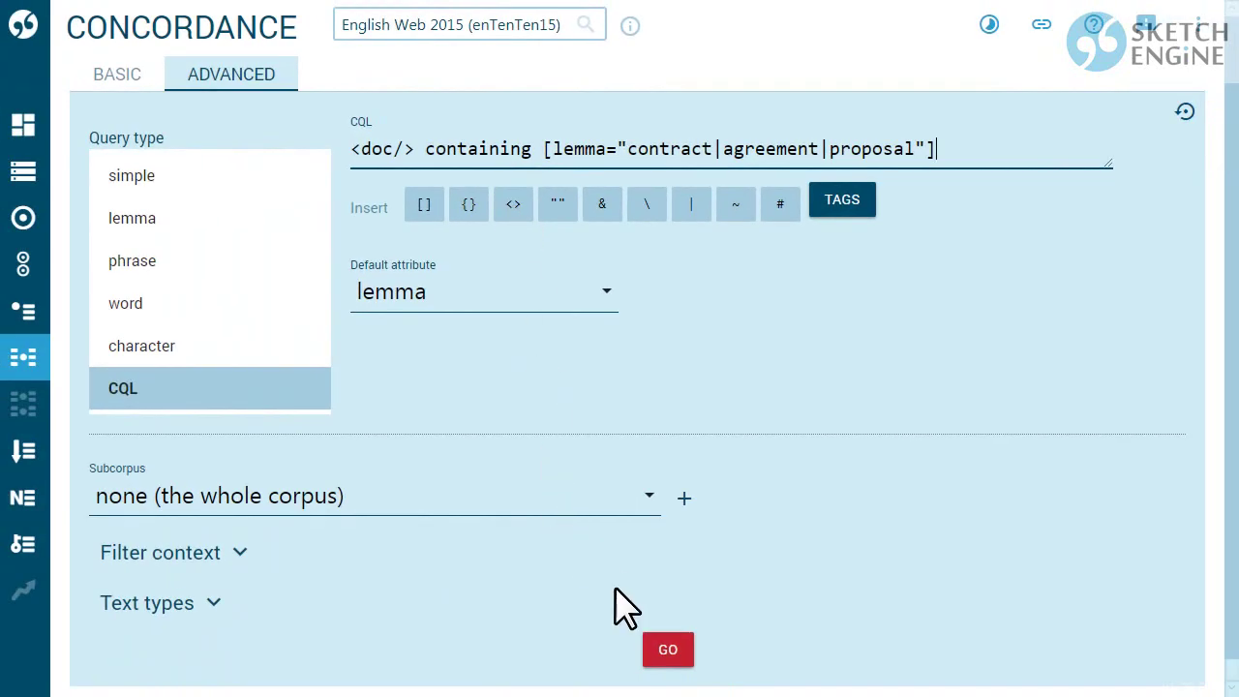
{"action": "left_click", "coordinate": [668, 647]}
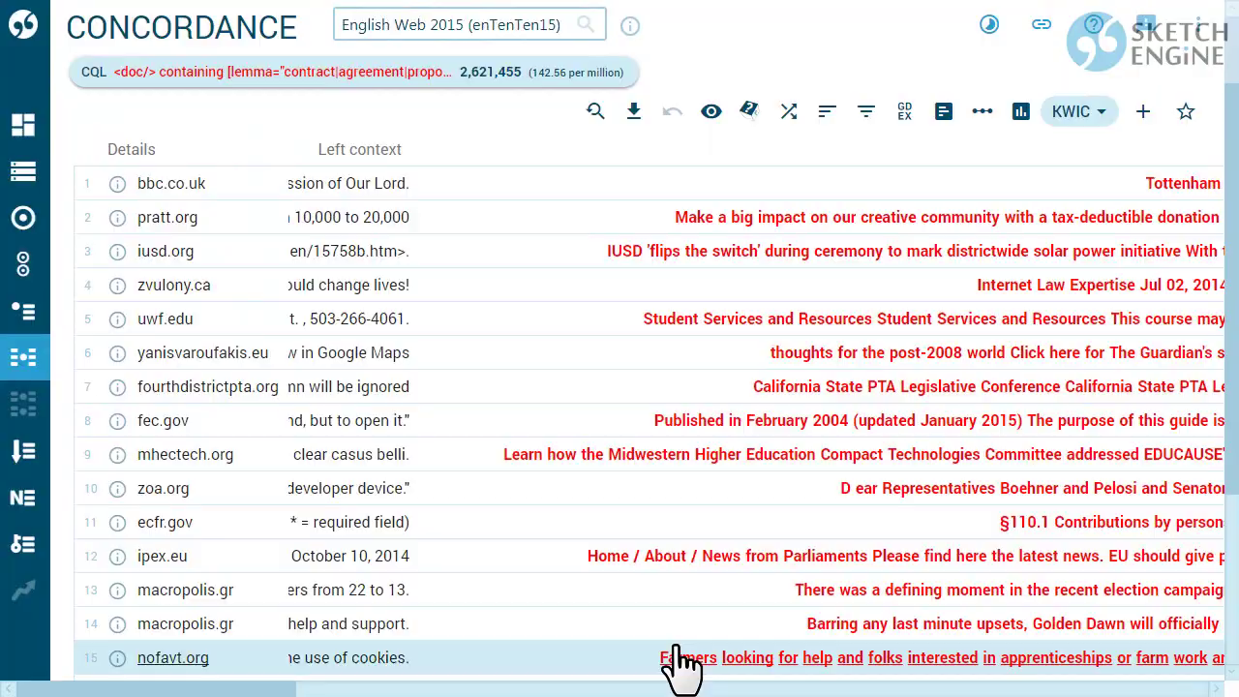
Edit the doc structure to <doc tld="eu"/> and rerun, yielding 99,090 hits
{"action": "mouse_move", "coordinate": [217, 693]}
{"action": "left_mouse_down"}
{"action": "mouse_move", "coordinate": [1064, 693]}
{"action": "mouse_move", "coordinate": [222, 693]}
{"action": "left_mouse_up"}
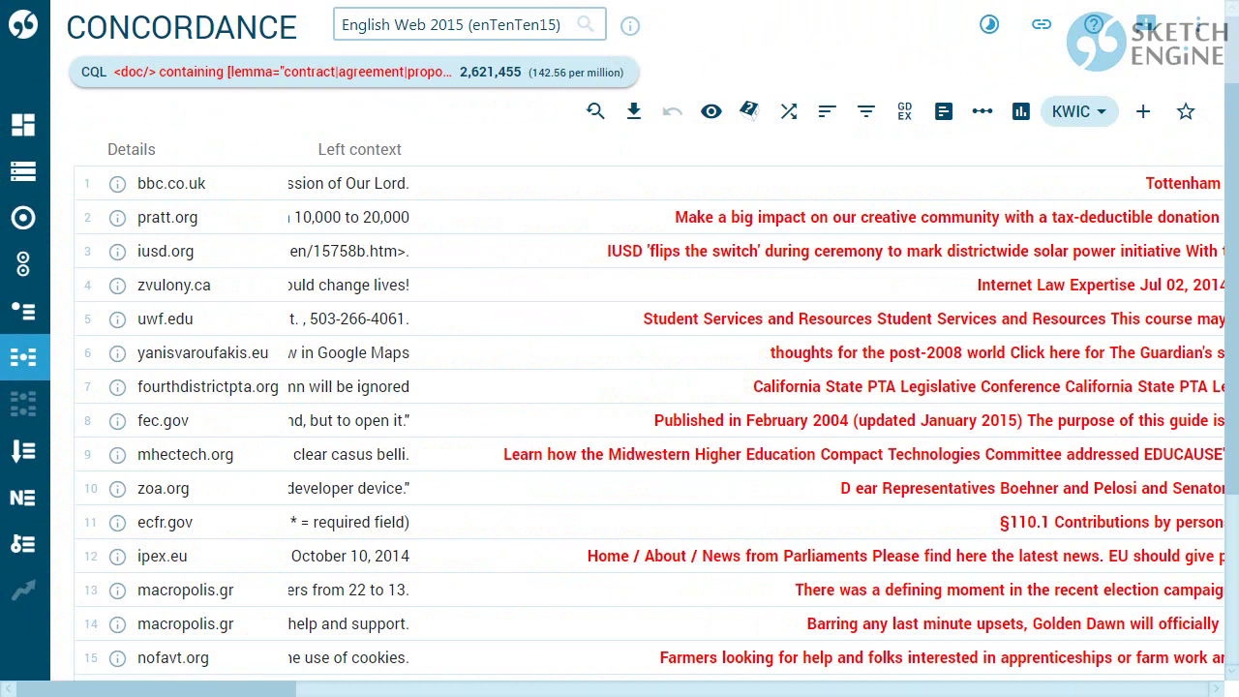
{"action": "left_click", "coordinate": [594, 113]}
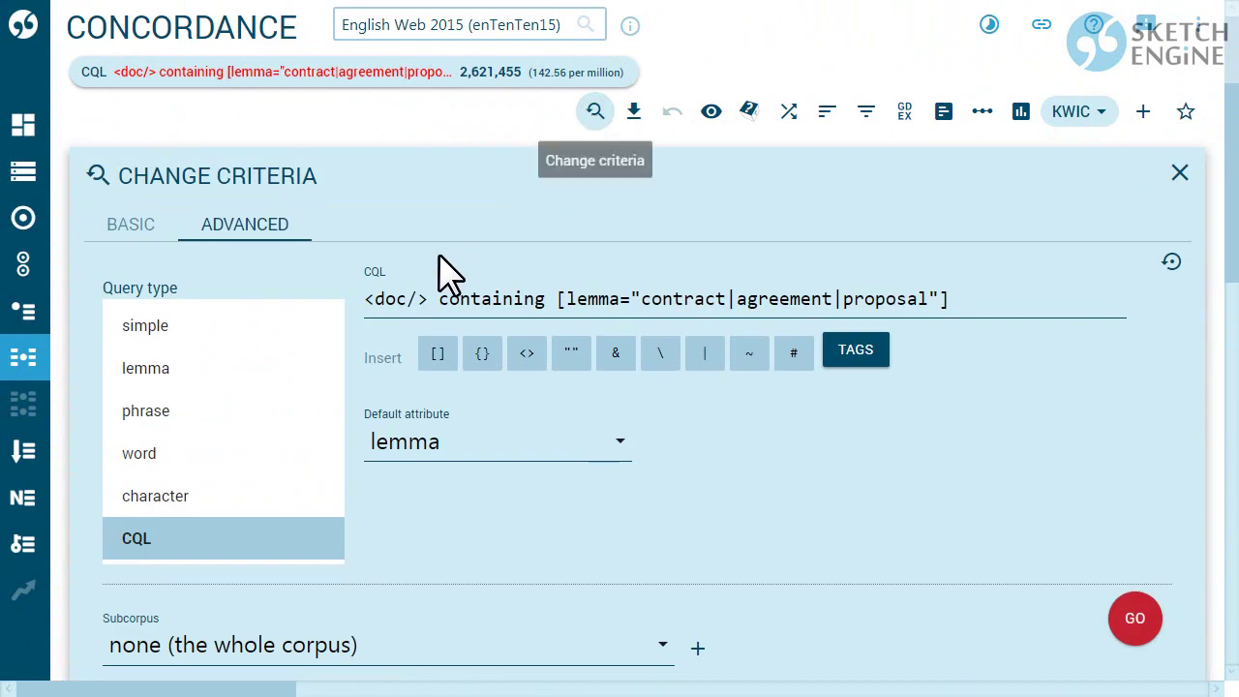
{"action": "left_click", "coordinate": [410, 300]}
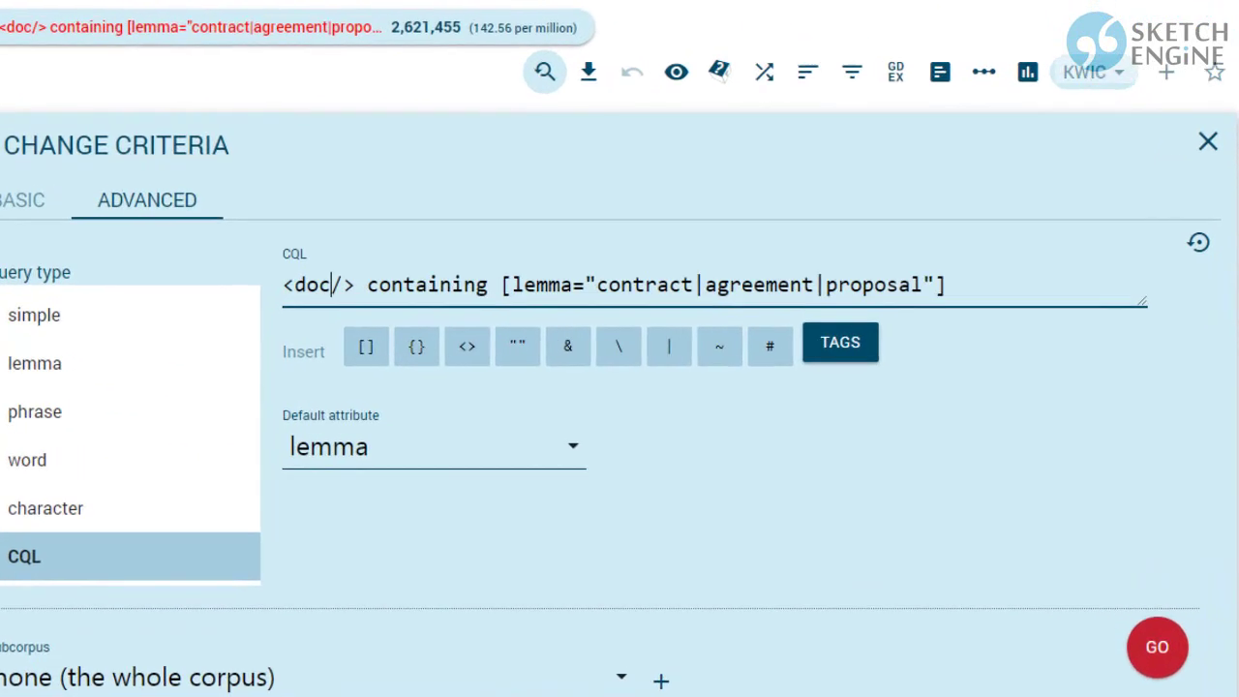
{"action": "type", "text": "tld=\""}
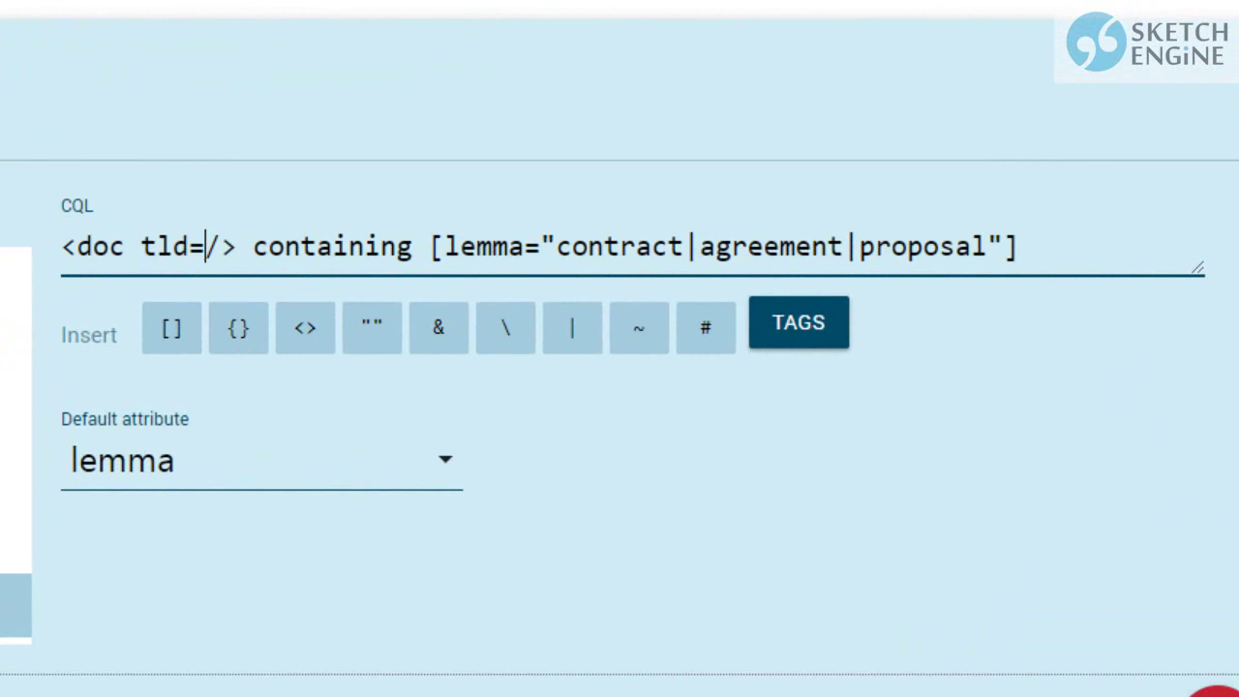
{"action": "type", "text": "eu\""}
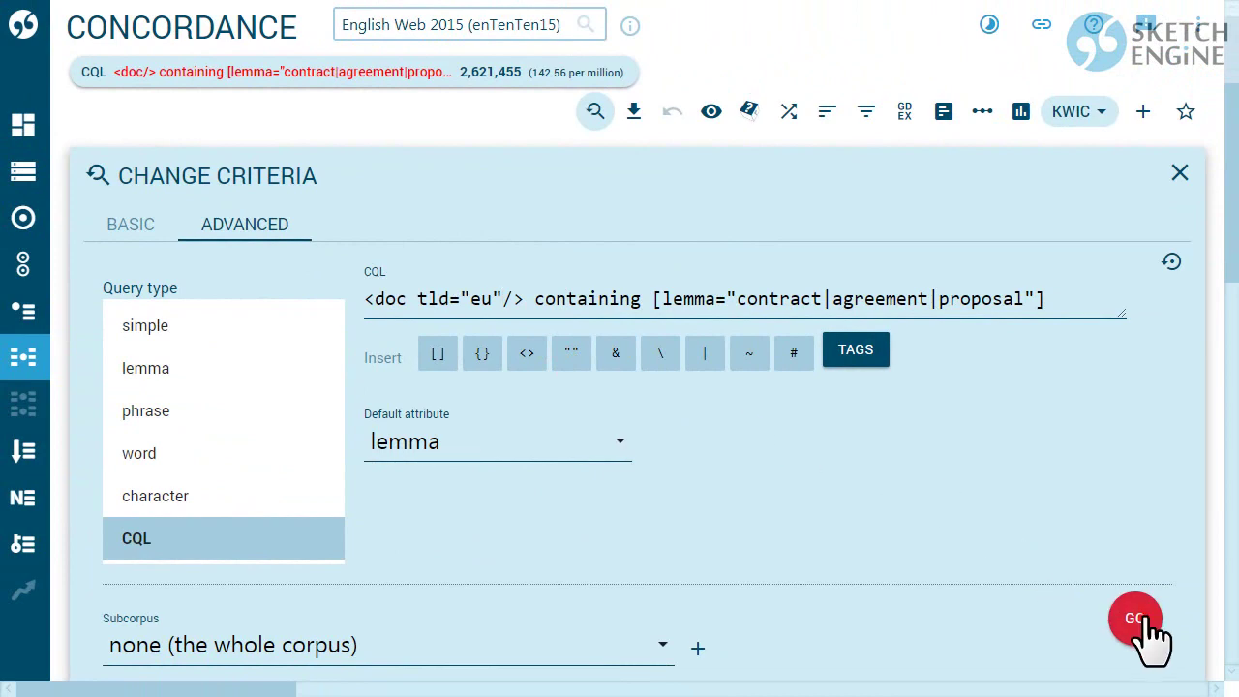
{"action": "left_click", "coordinate": [1137, 620]}
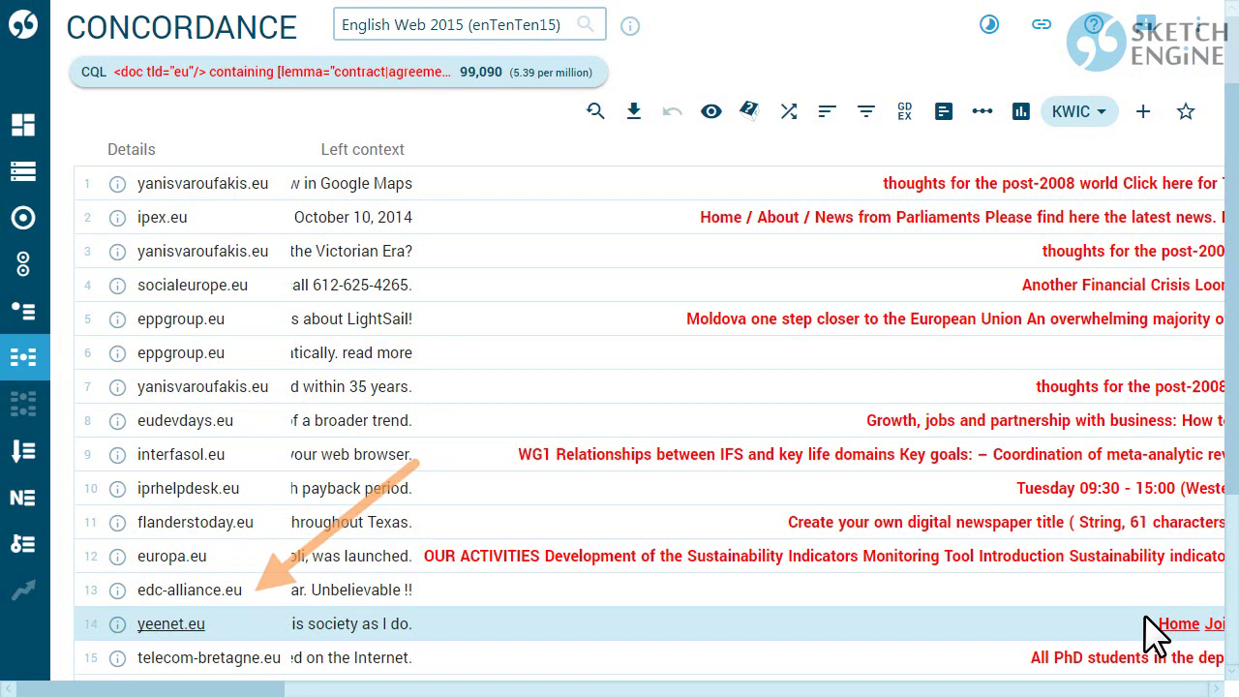
From the corpus info, list the doc.t2ld values with their document frequencies
{"action": "left_click", "coordinate": [629, 26]}
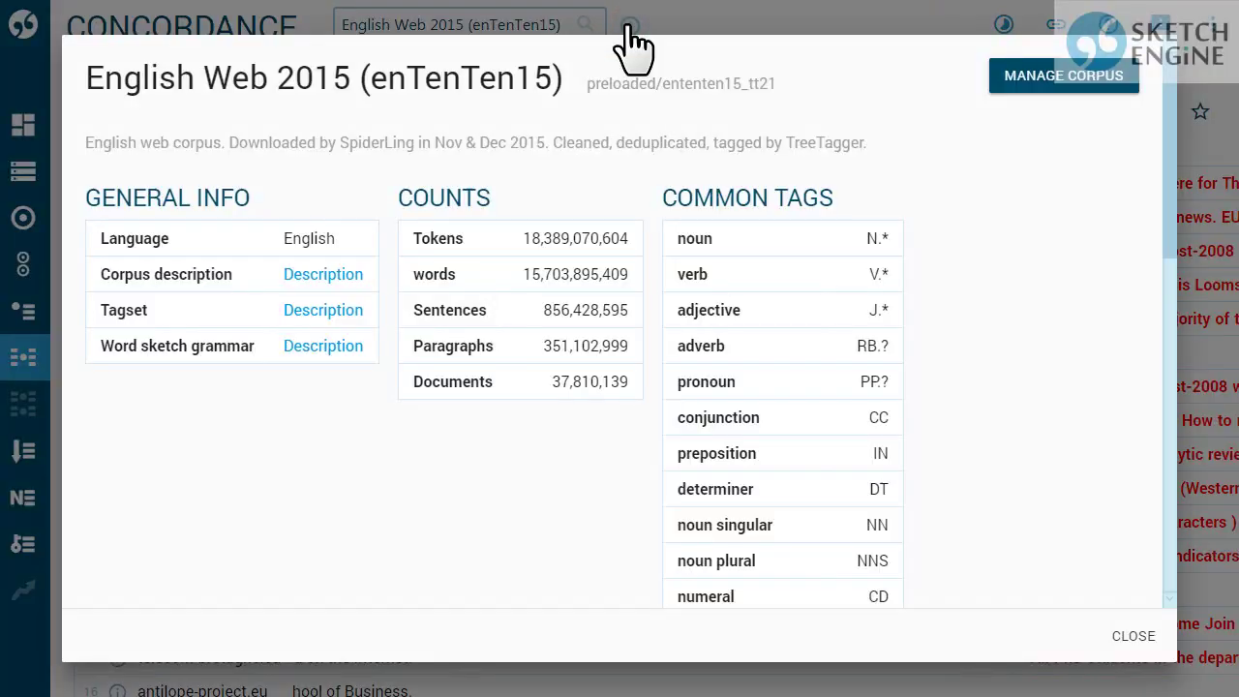
{"action": "left_click_drag", "start_coordinate": [1167, 136], "coordinate": [1166, 309]}
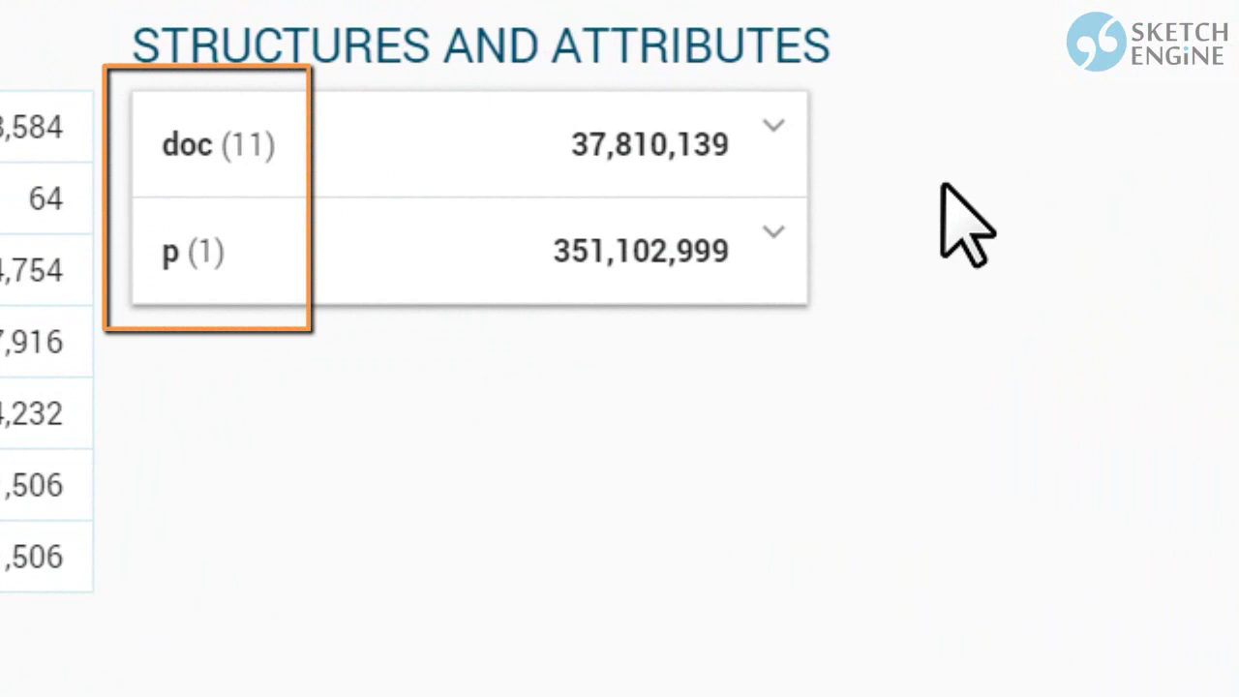
{"action": "left_click", "coordinate": [773, 127]}
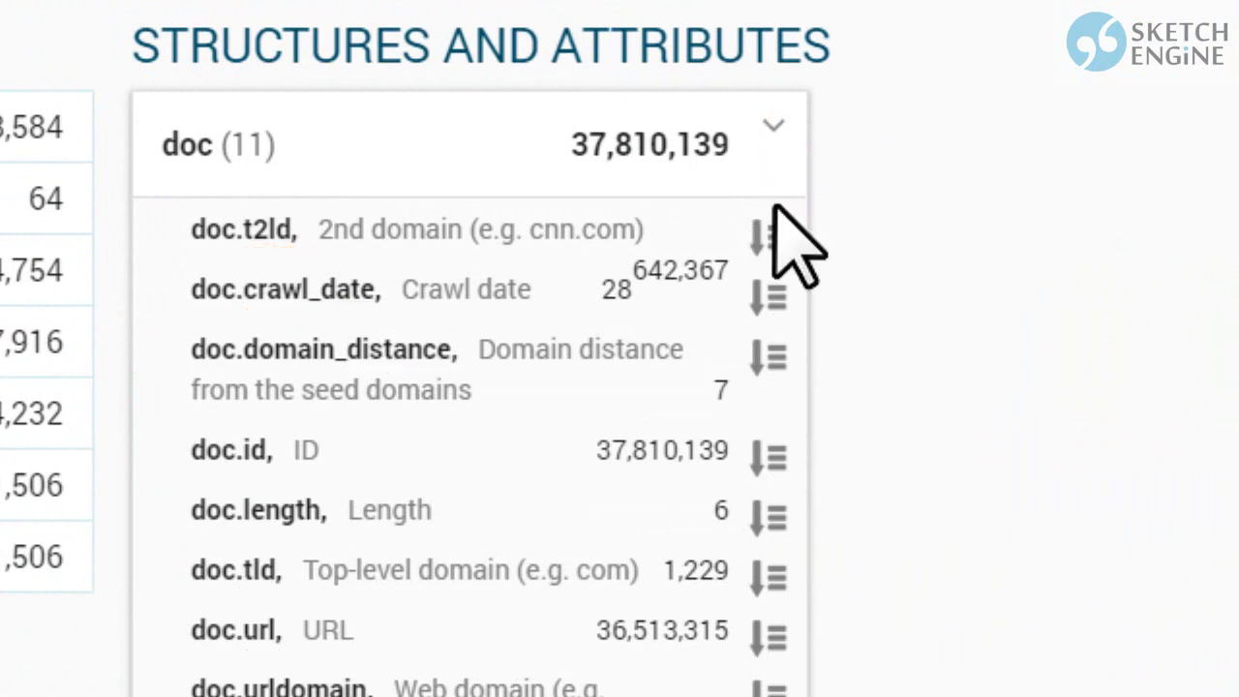
{"action": "left_click", "coordinate": [770, 235]}
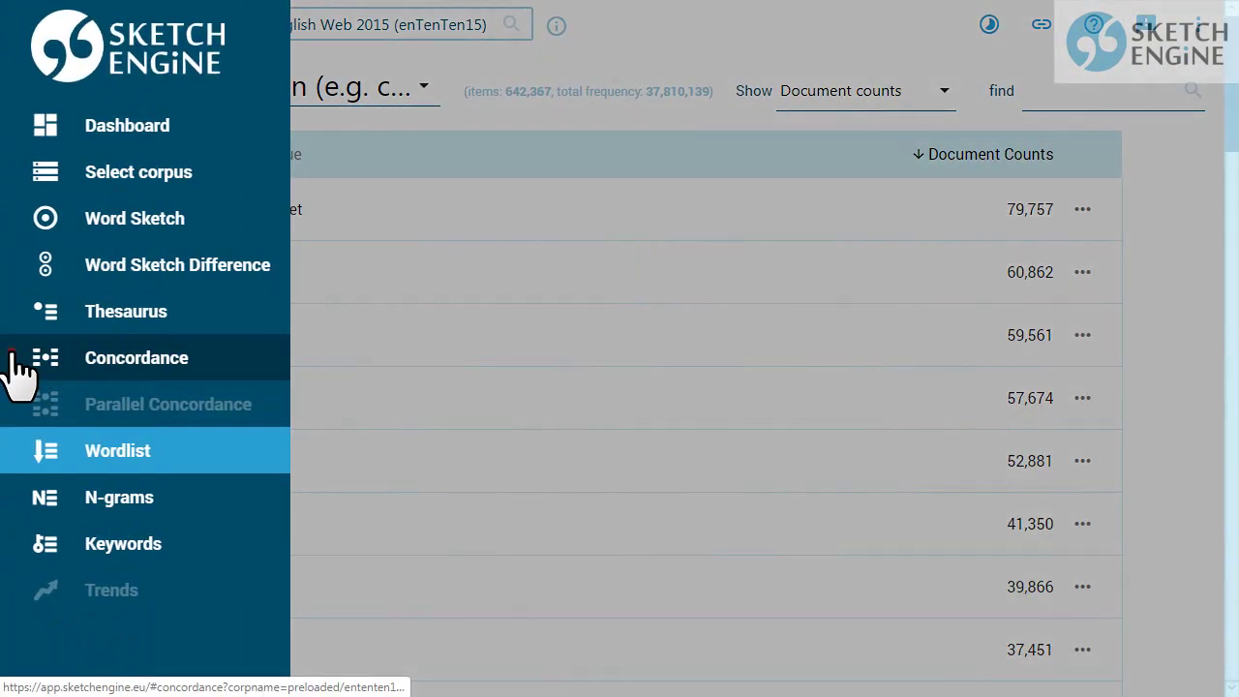
In advanced CQL search, start the query with the noun token [tag="N.*"]
{"action": "left_click", "coordinate": [11, 353]}
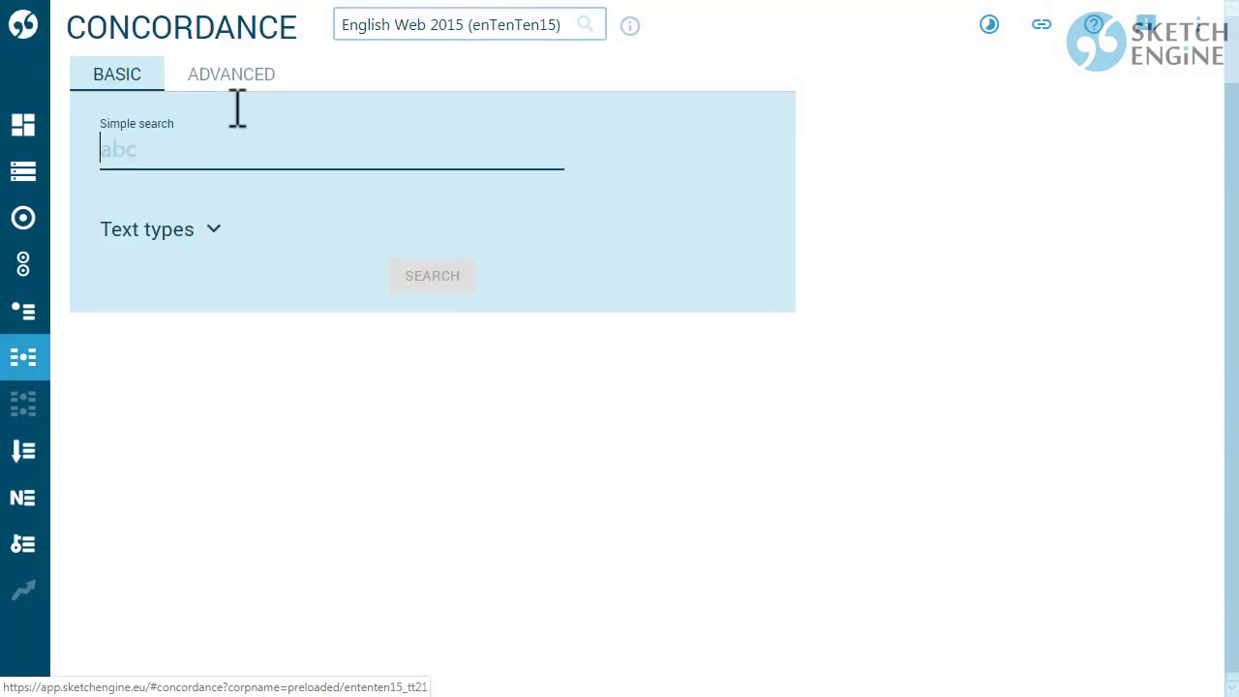
{"action": "left_click", "coordinate": [242, 75]}
{"action": "left_click", "coordinate": [165, 392]}
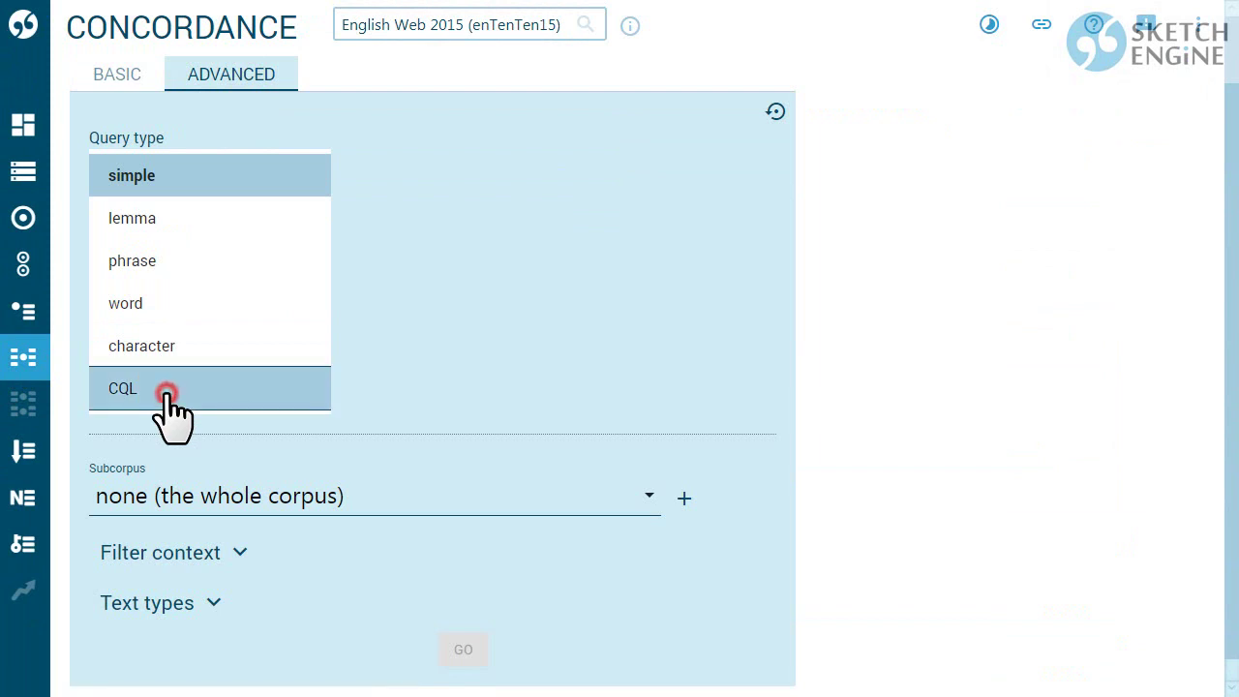
{"action": "left_click", "coordinate": [407, 150]}
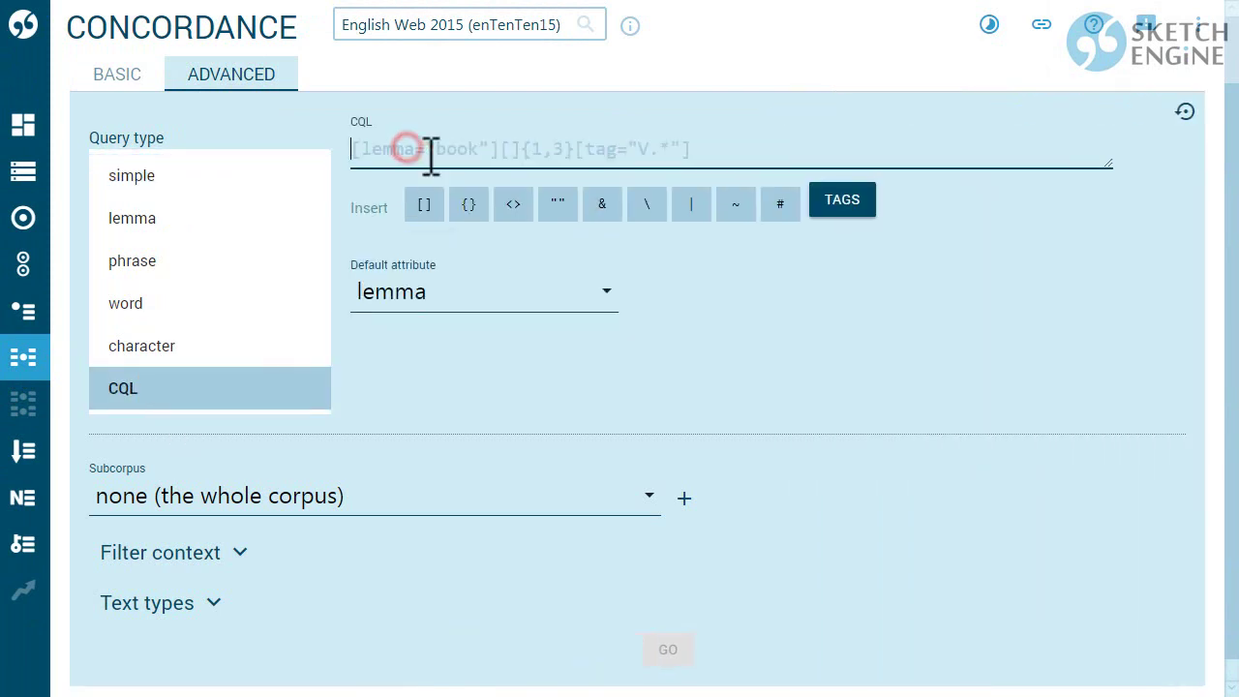
{"action": "left_click", "coordinate": [430, 205]}
{"action": "type", "text": "ta"}
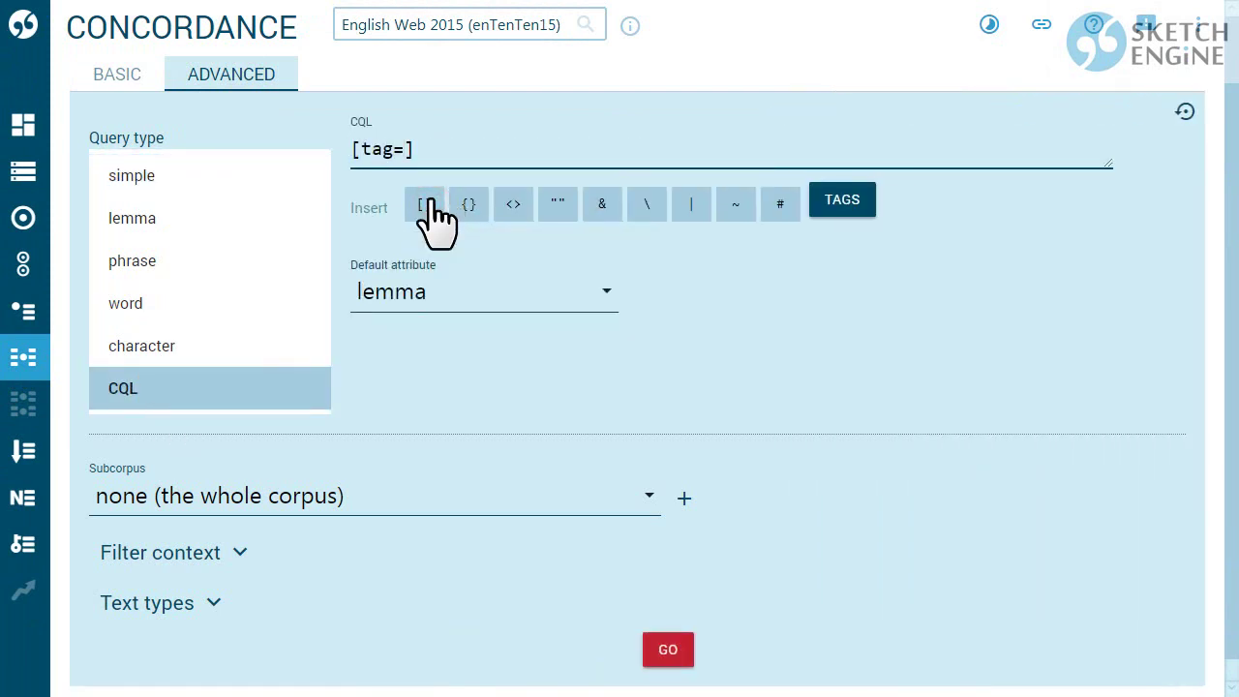
{"action": "left_click", "coordinate": [830, 199]}
{"action": "left_click", "coordinate": [621, 141]}
Add the gap []{1,3} and verb token [tag="V.*"], then run the query
{"action": "left_click", "coordinate": [597, 142]}
{"action": "type", "text": "[]{1,3"}
{"action": "left_click", "coordinate": [423, 206]}
{"action": "type", "text": "tag=\"V.*\"]"}
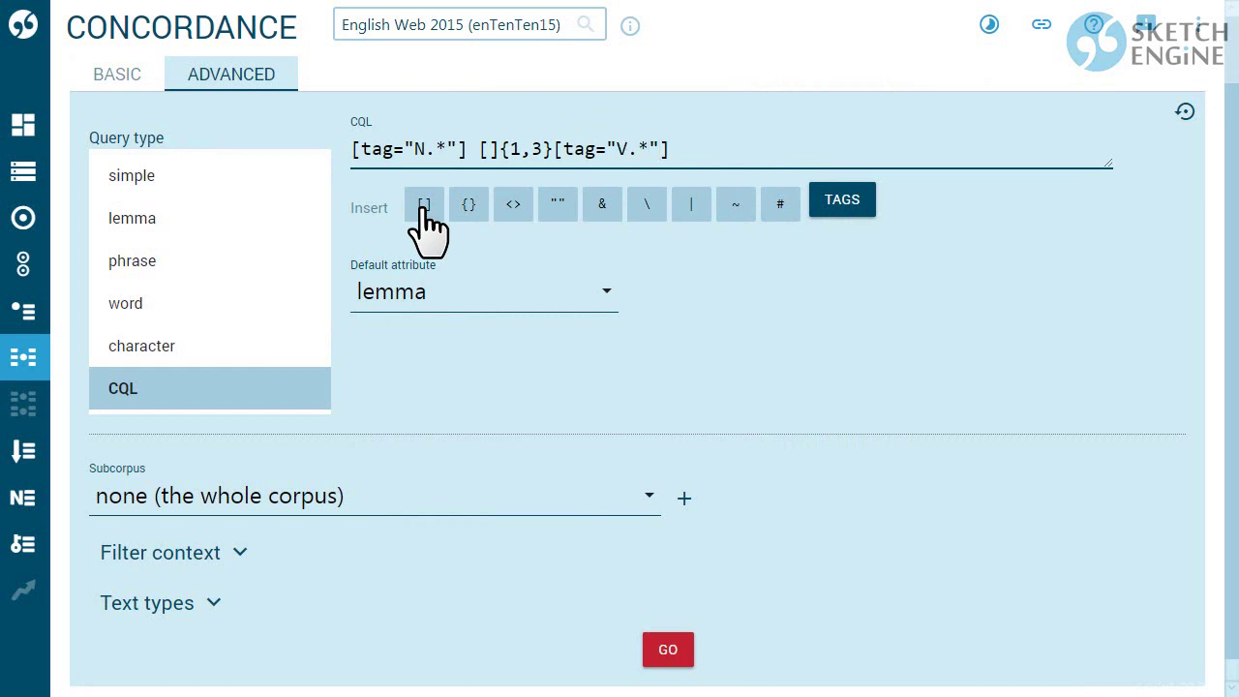
{"action": "left_click", "coordinate": [664, 652]}
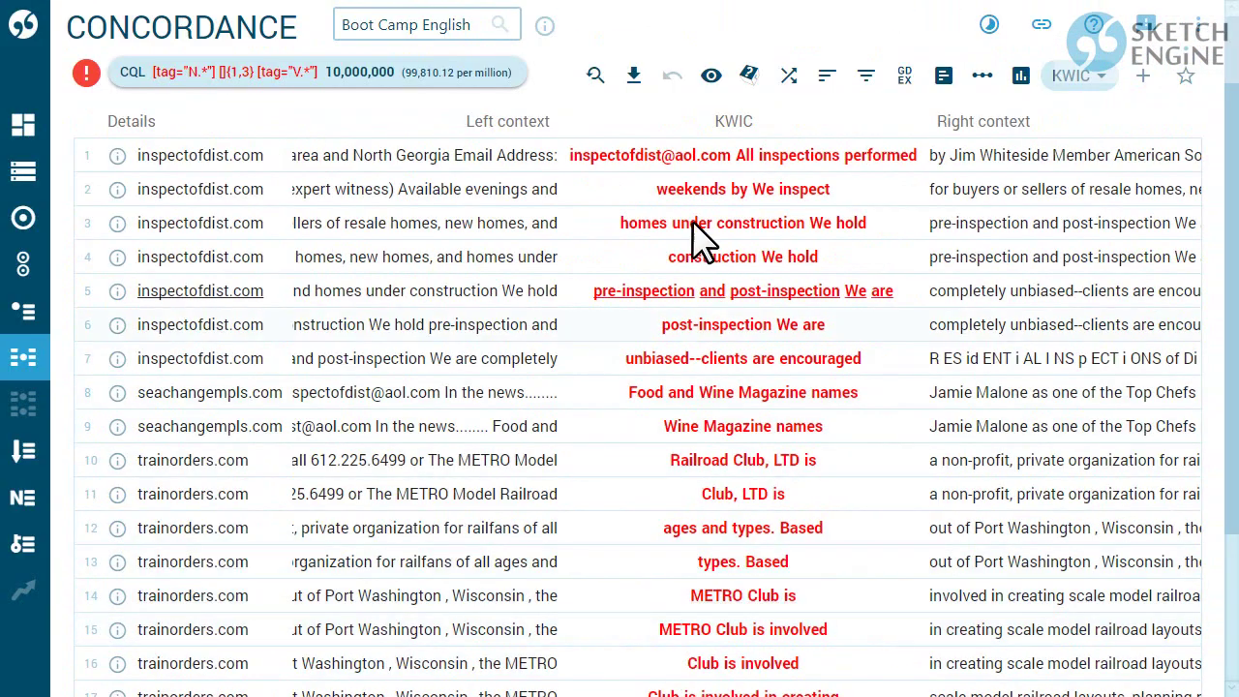
Append within <s/> to the end of the noun-verb CQL query
{"action": "left_click", "coordinate": [595, 78]}
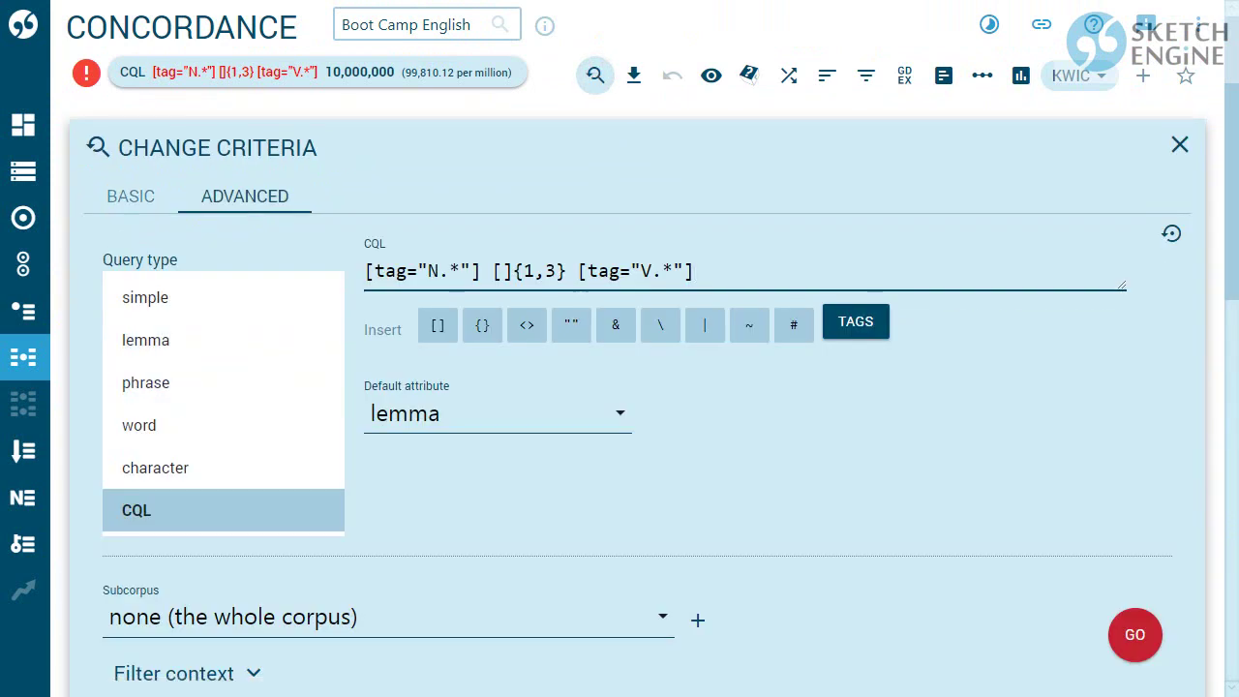
{"action": "type", "text": "within"}
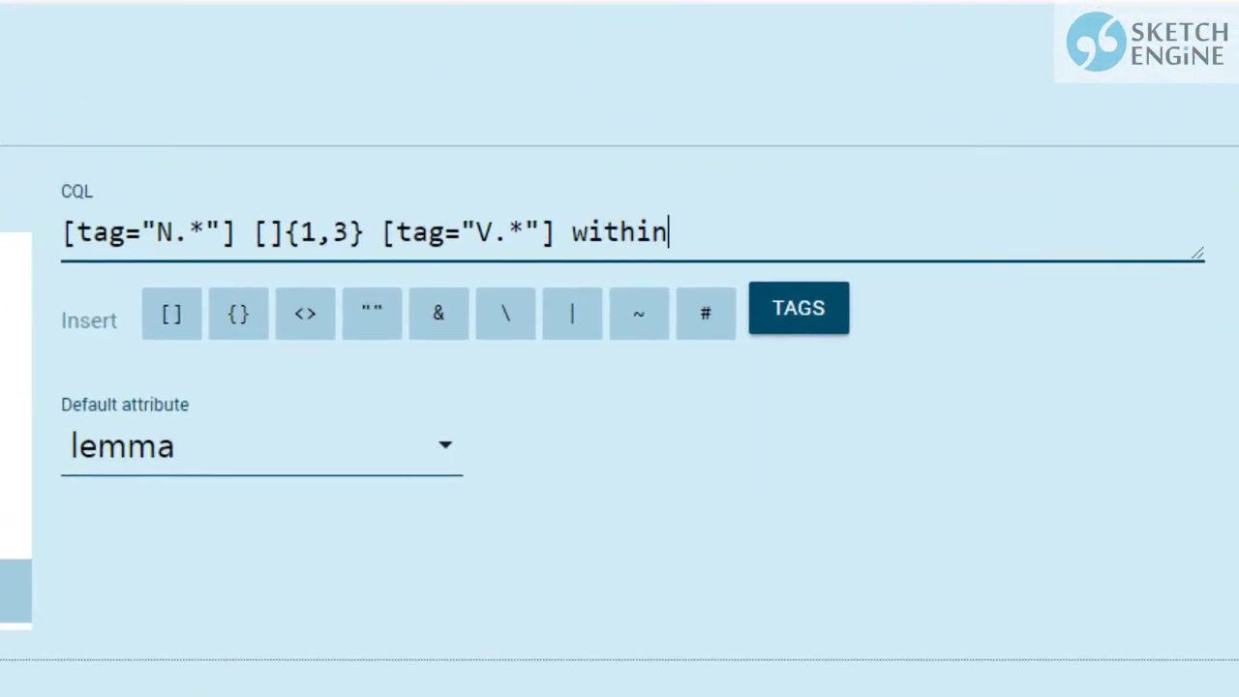
{"action": "type", "text": " <s/>"}
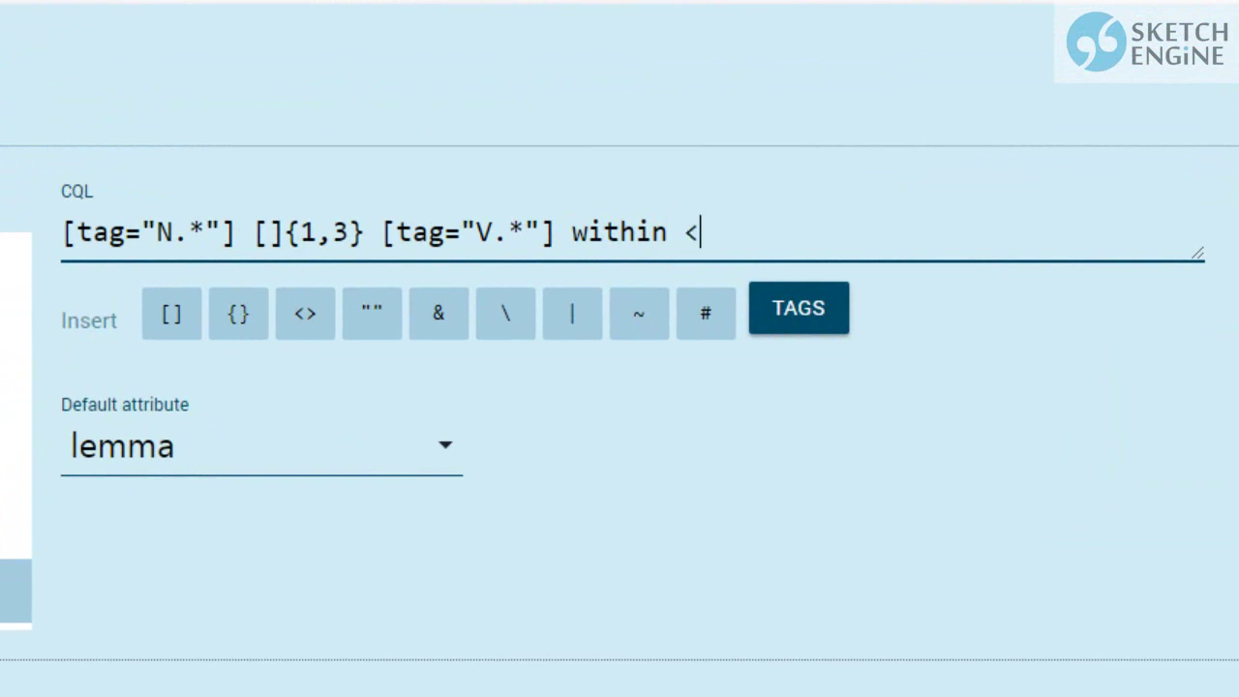